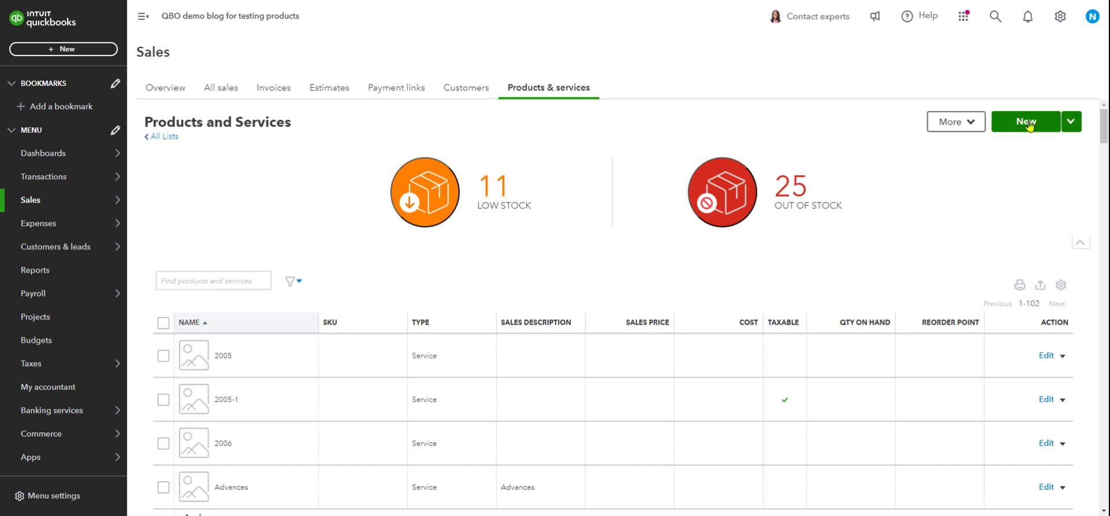
click(1027, 123)
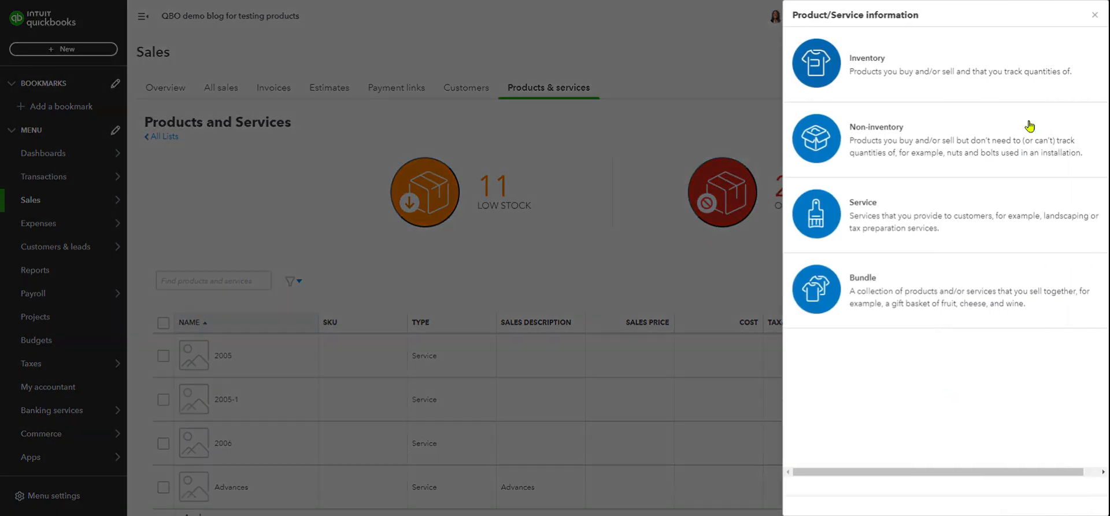
click(877, 72)
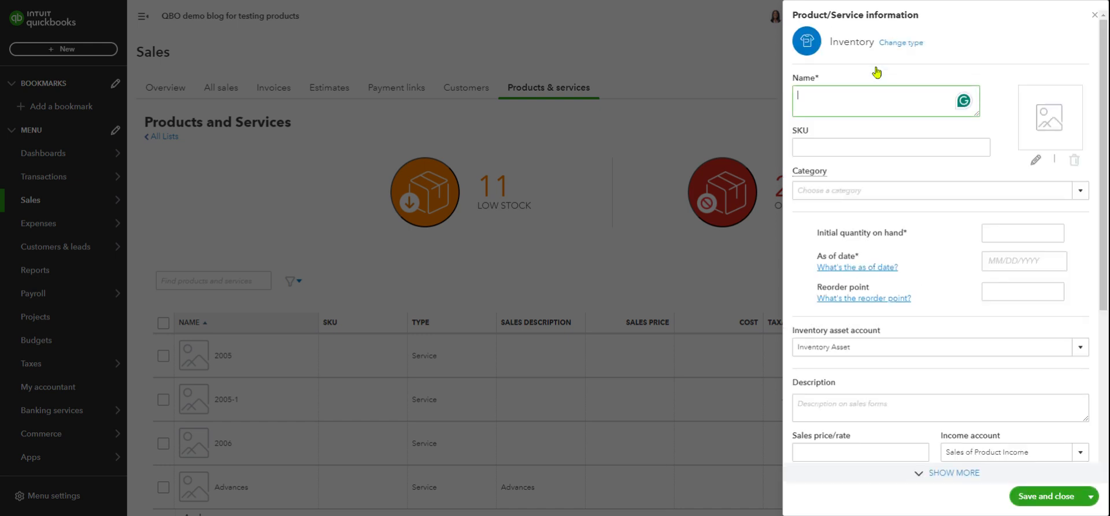
scroll(914, 139, down, 4)
scroll(914, 141, up, 4)
scroll(912, 142, down, 4)
scroll(911, 142, up, 4)
drag(961, 68, 963, 65)
scroll(963, 67, down, 4)
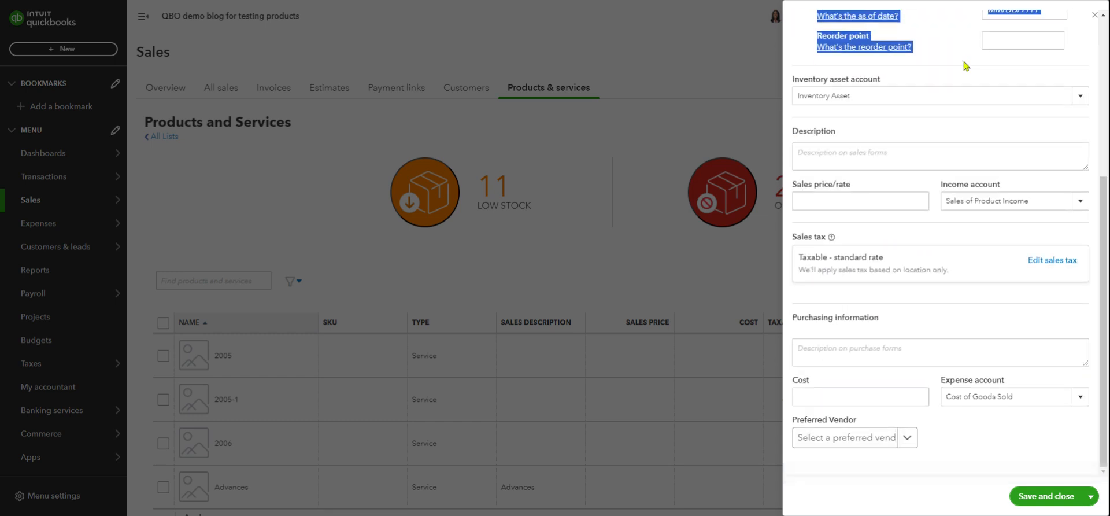
scroll(963, 65, up, 4)
click(1013, 39)
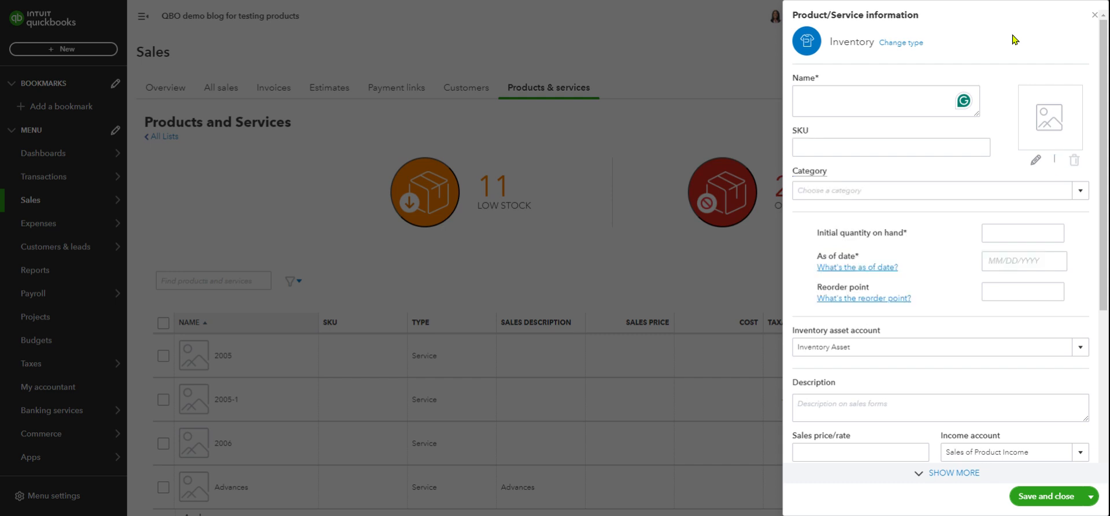
click(1095, 17)
scroll(597, 251, down, 3)
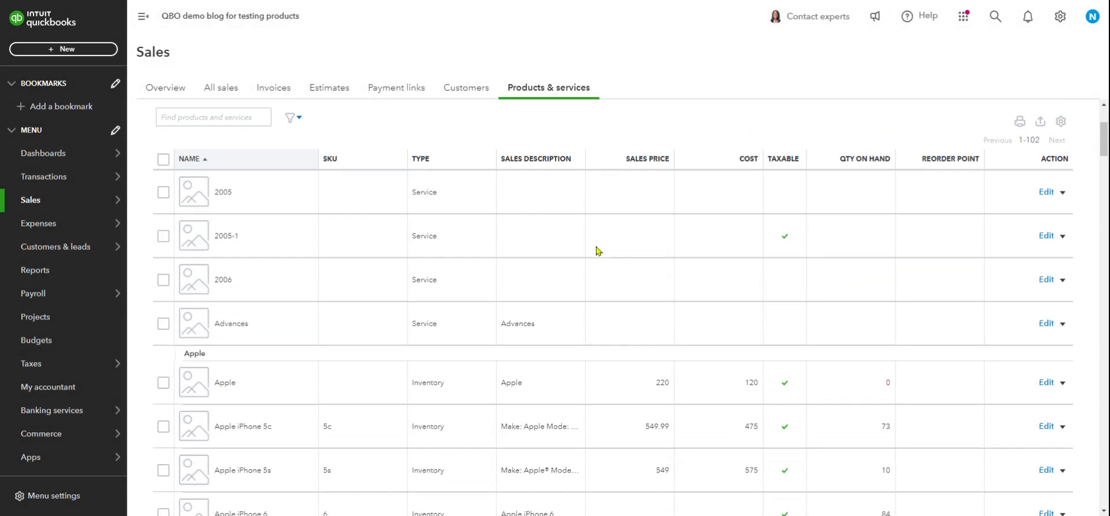
scroll(597, 252, down, 6)
scroll(597, 253, up, 6)
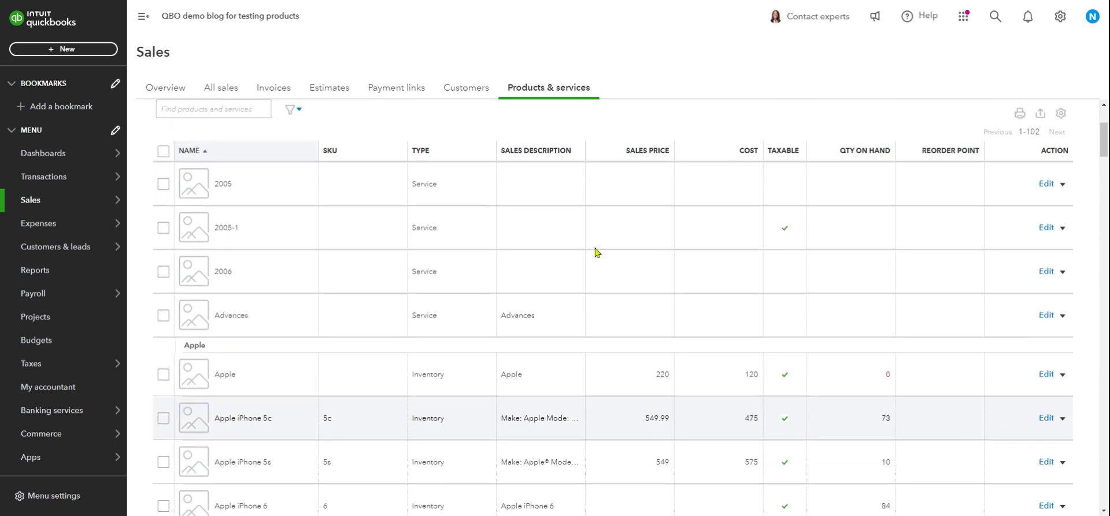
scroll(598, 251, up, 3)
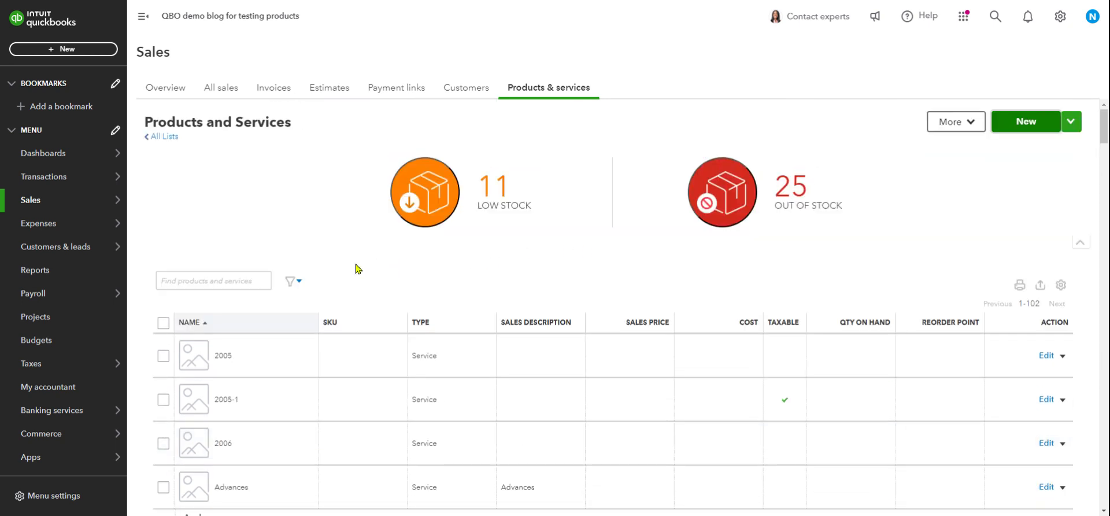
Filter the Products and Services list to Type: Inventory and browse the 59 results.
click(300, 282)
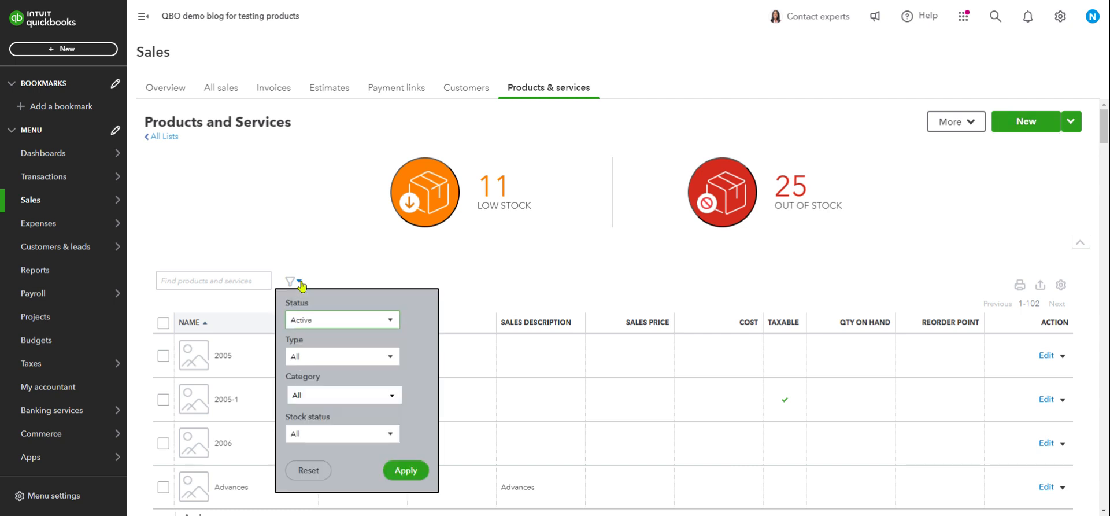
click(390, 359)
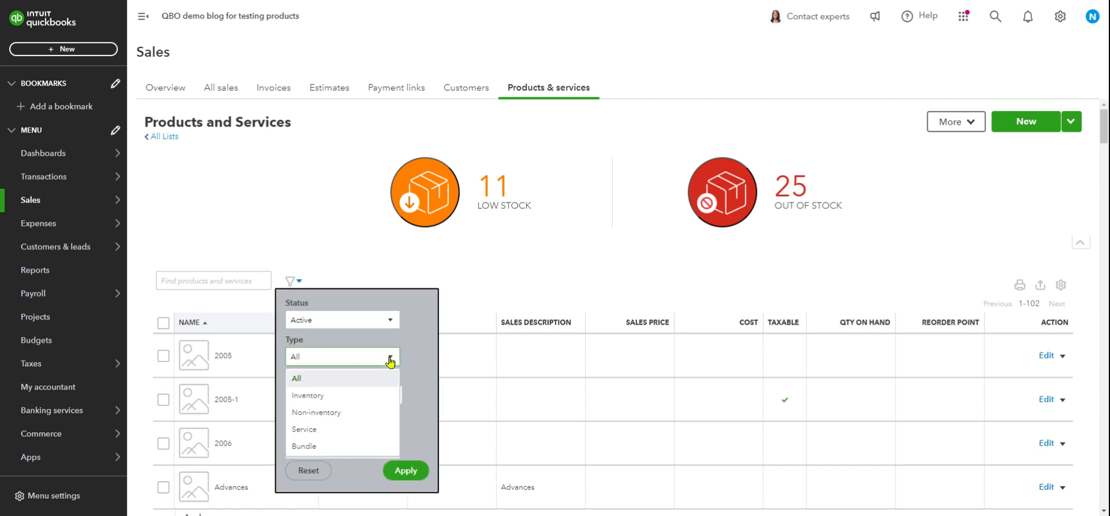
click(363, 396)
click(405, 470)
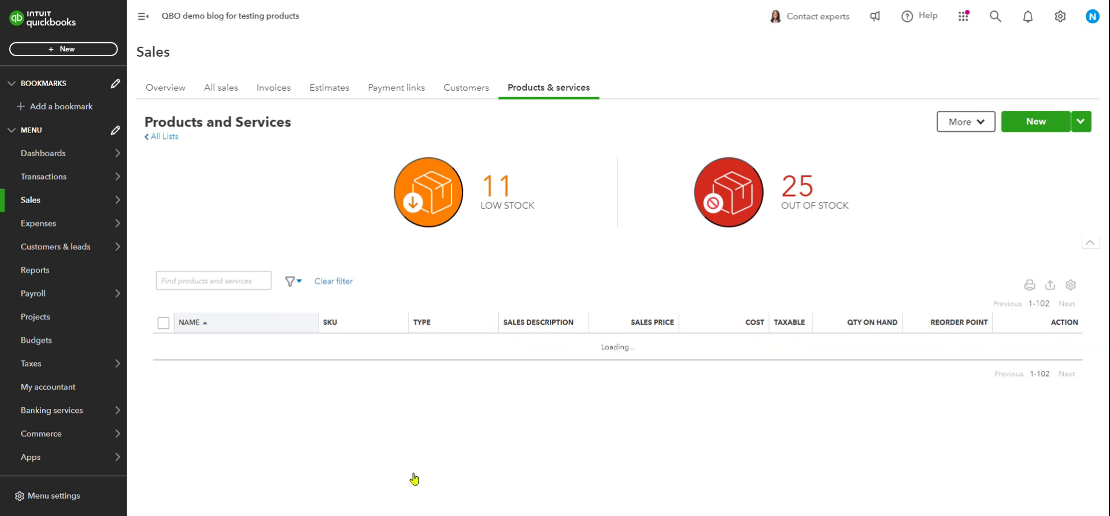
scroll(844, 405, down, 3)
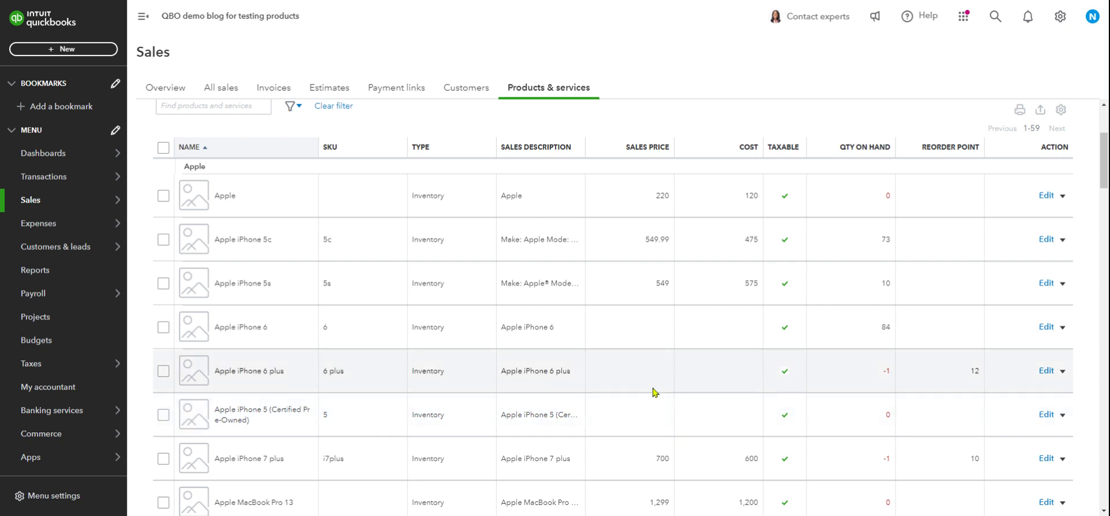
scroll(654, 392, up, 1)
scroll(655, 392, down, 1)
scroll(654, 392, up, 4)
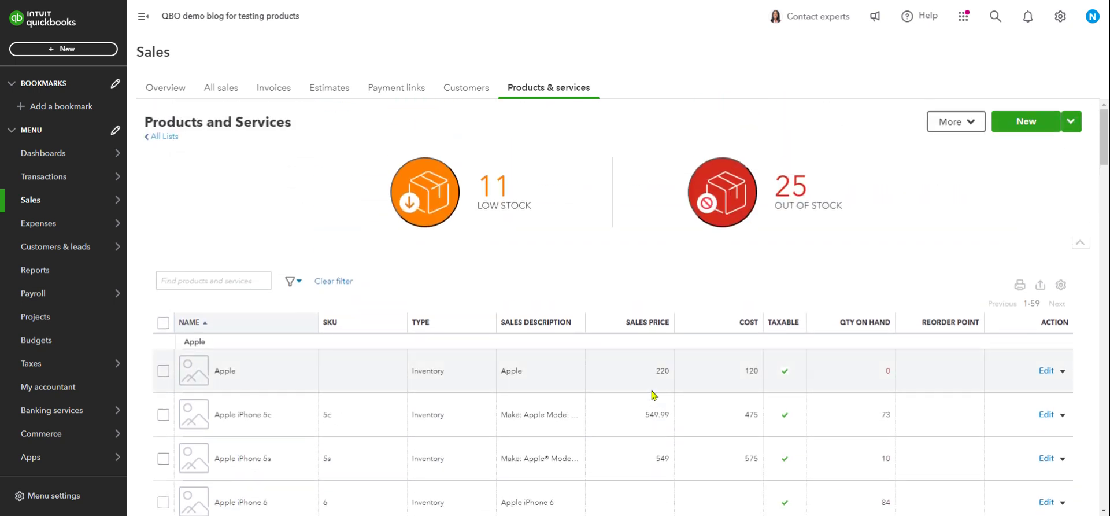
scroll(651, 395, down, 3)
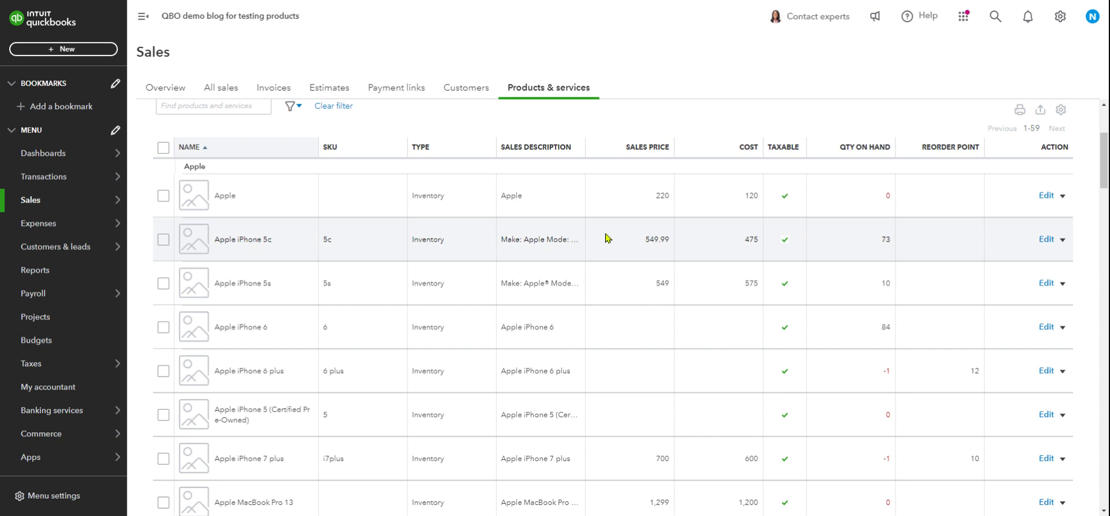
scroll(609, 224, up, 3)
scroll(609, 224, down, 8)
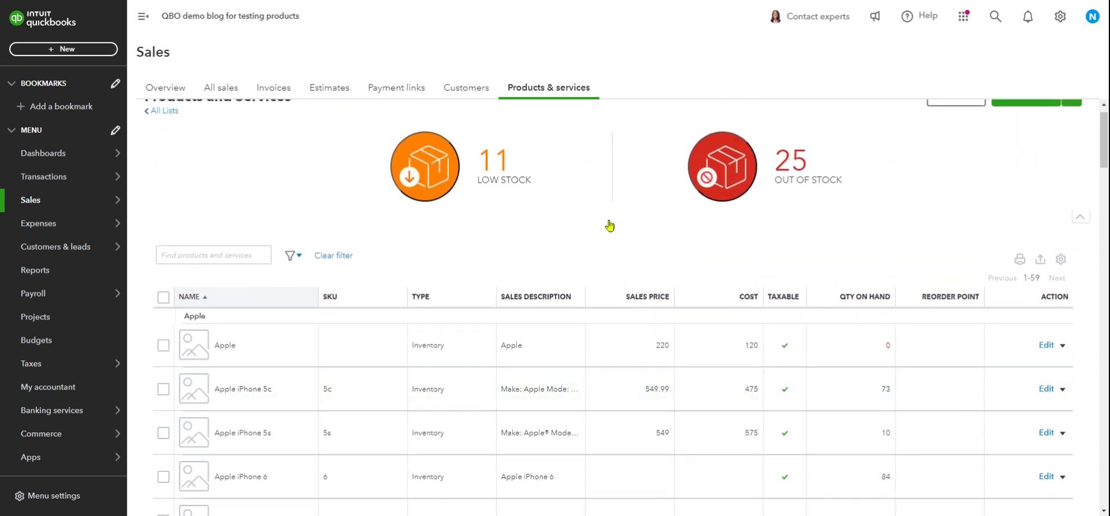
scroll(608, 224, up, 1)
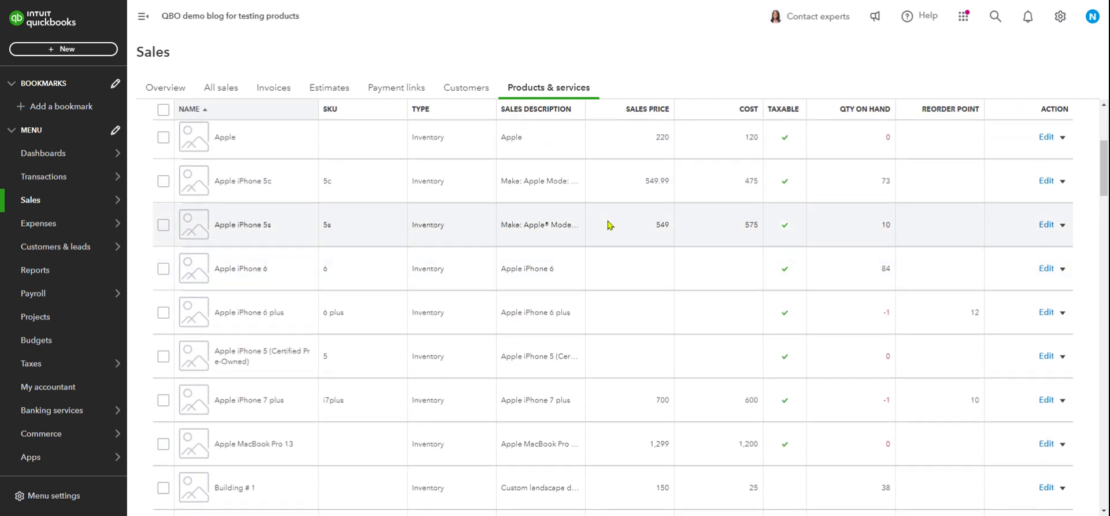
scroll(617, 265, down, 4)
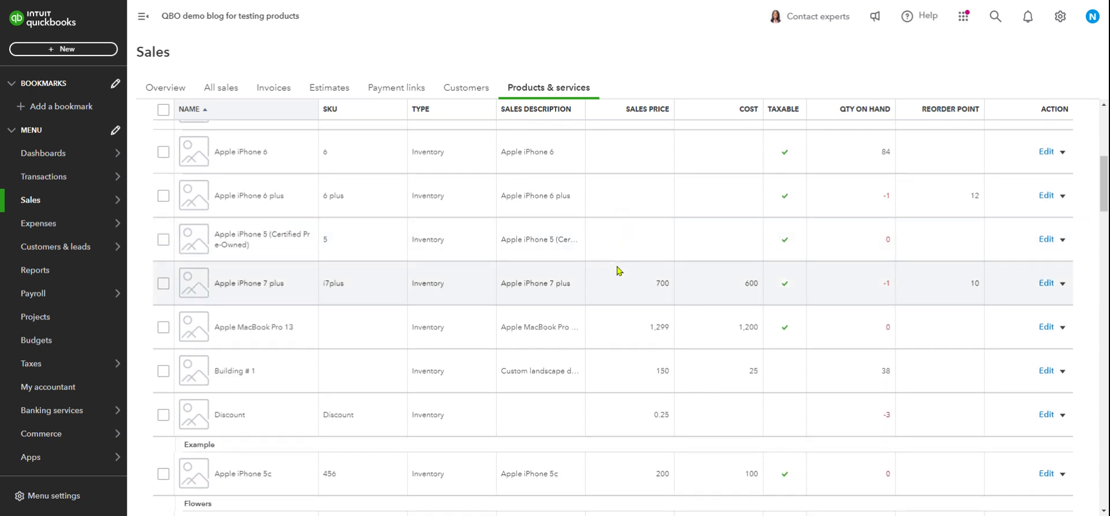
scroll(618, 270, down, 2)
scroll(620, 272, up, 9)
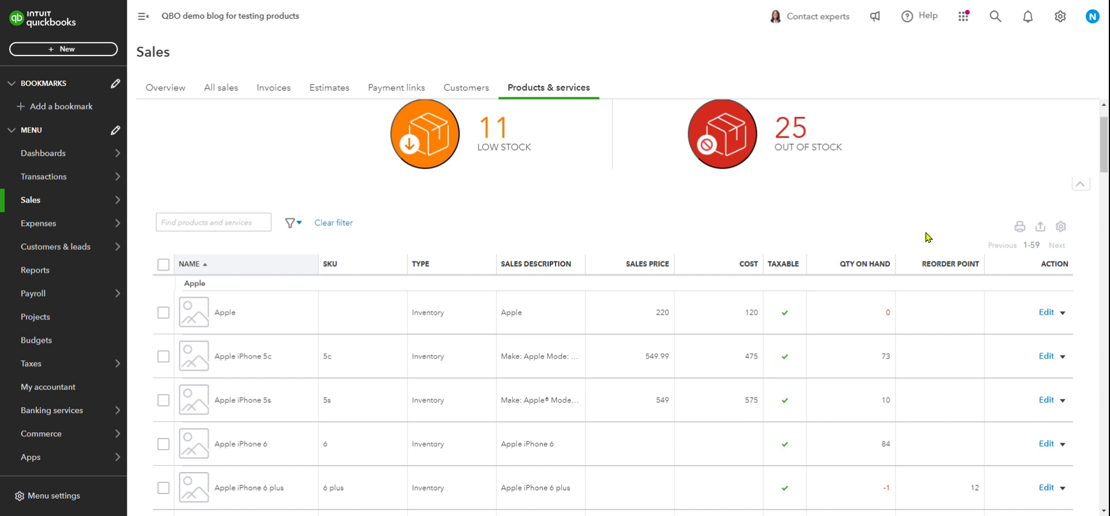
In table settings, tick Income, Expense and Inventory account, Purchase description and Qty on PO columns.
click(1061, 226)
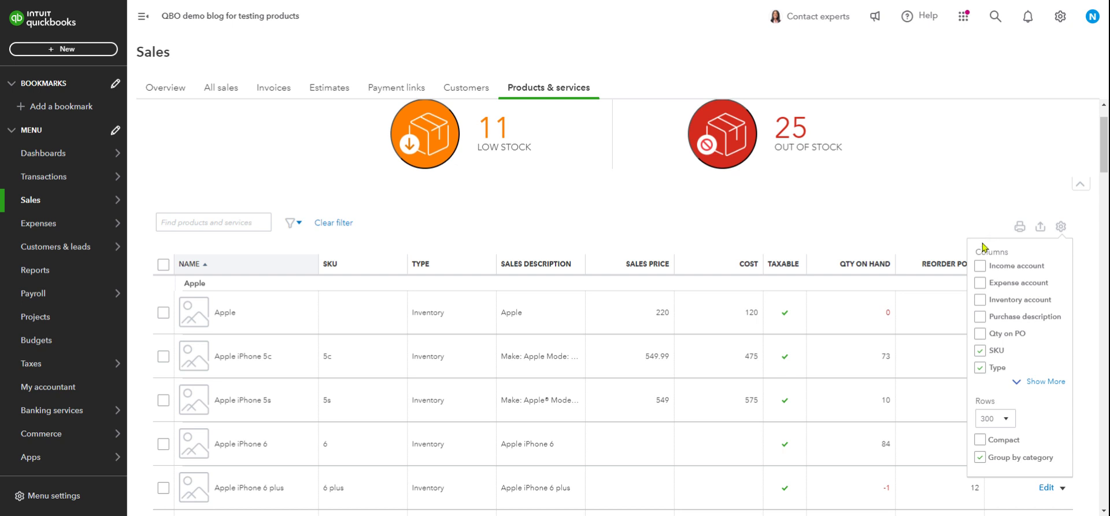
click(980, 267)
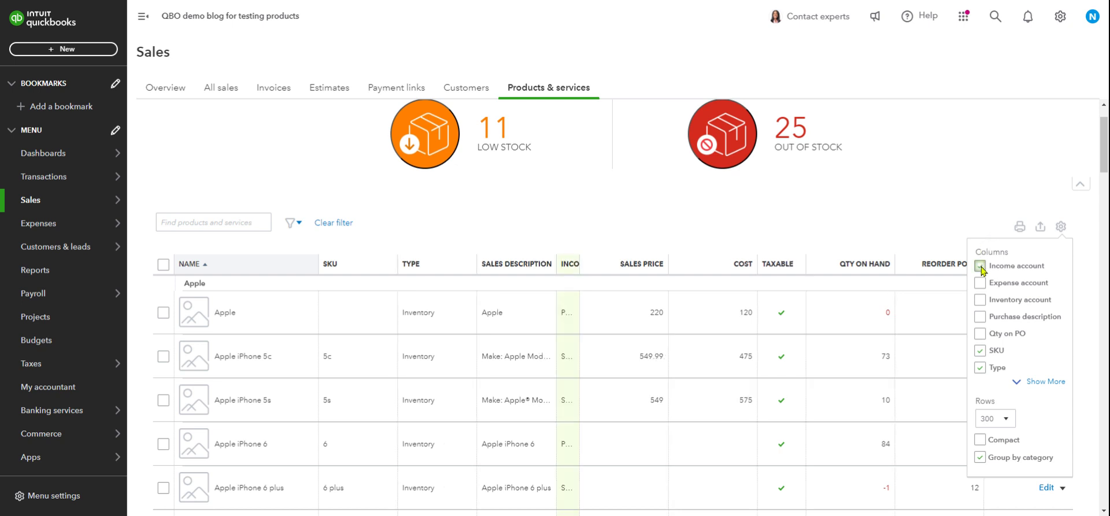
click(981, 283)
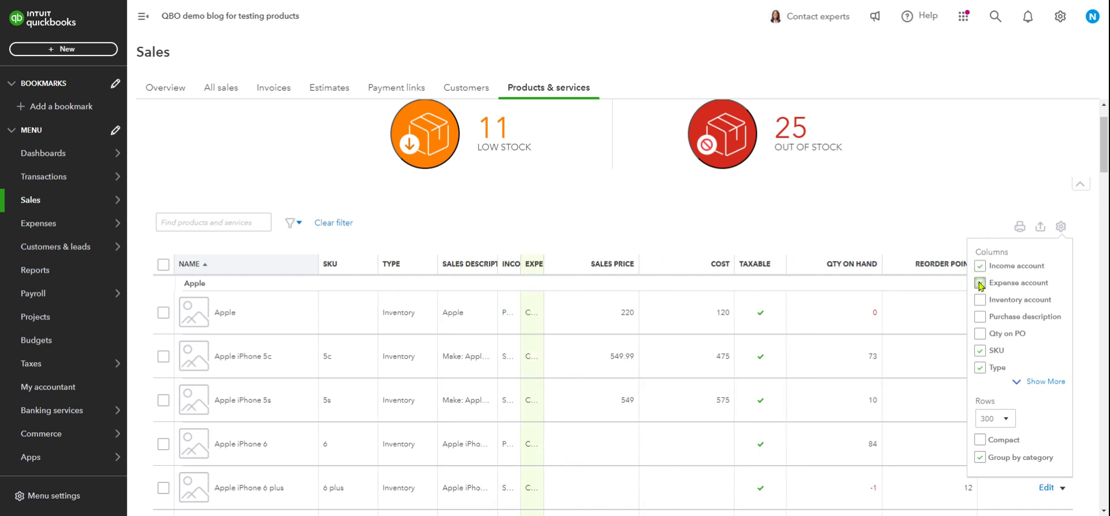
click(980, 300)
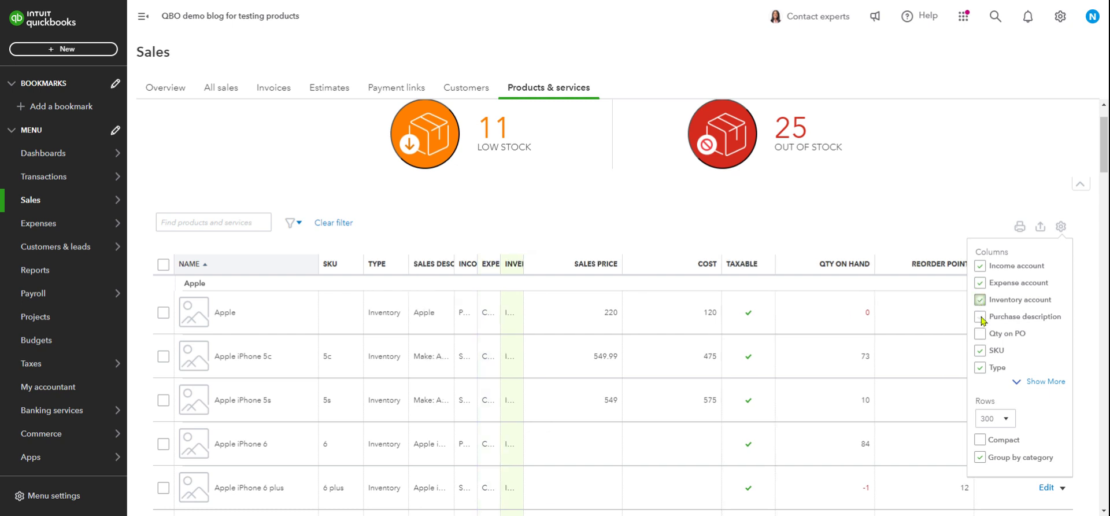
click(980, 317)
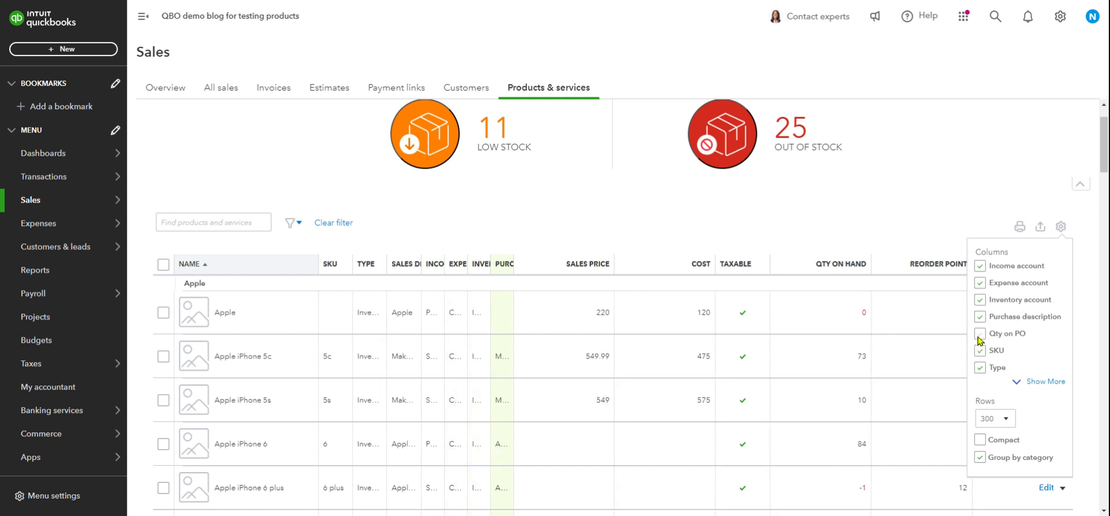
click(981, 335)
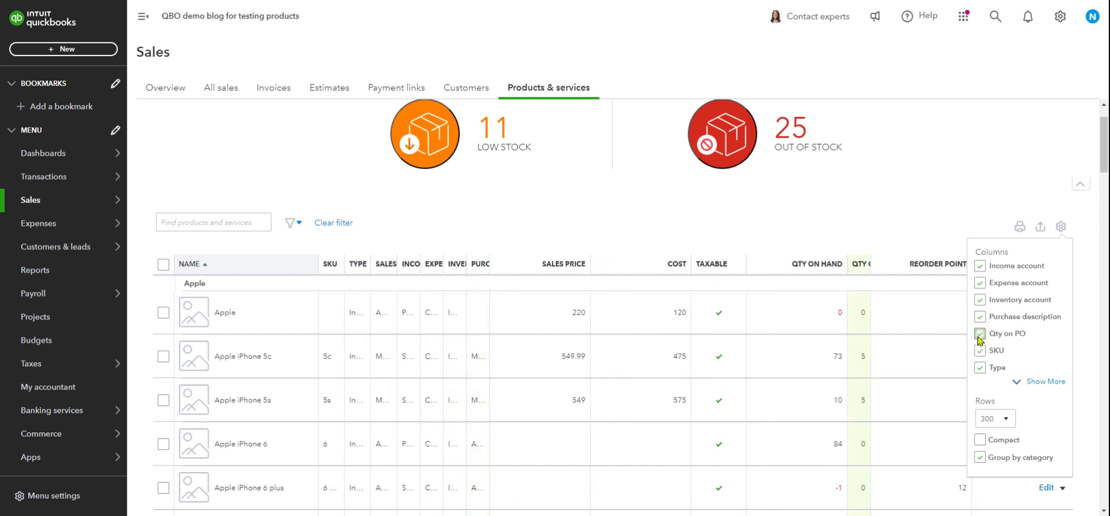
click(935, 197)
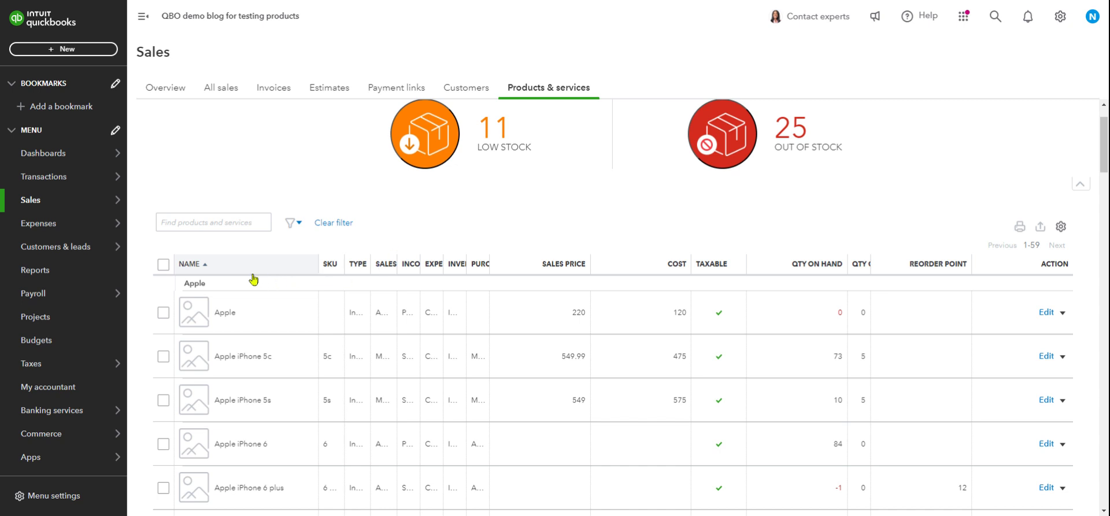
Sort the items by name descending, then back to ascending.
click(225, 268)
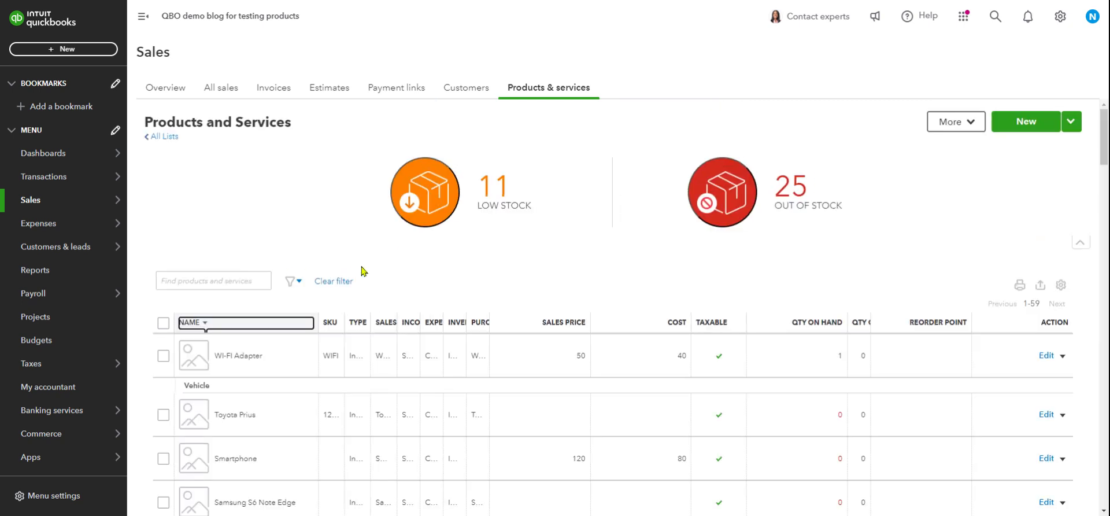
click(198, 322)
scroll(509, 399, down, 1)
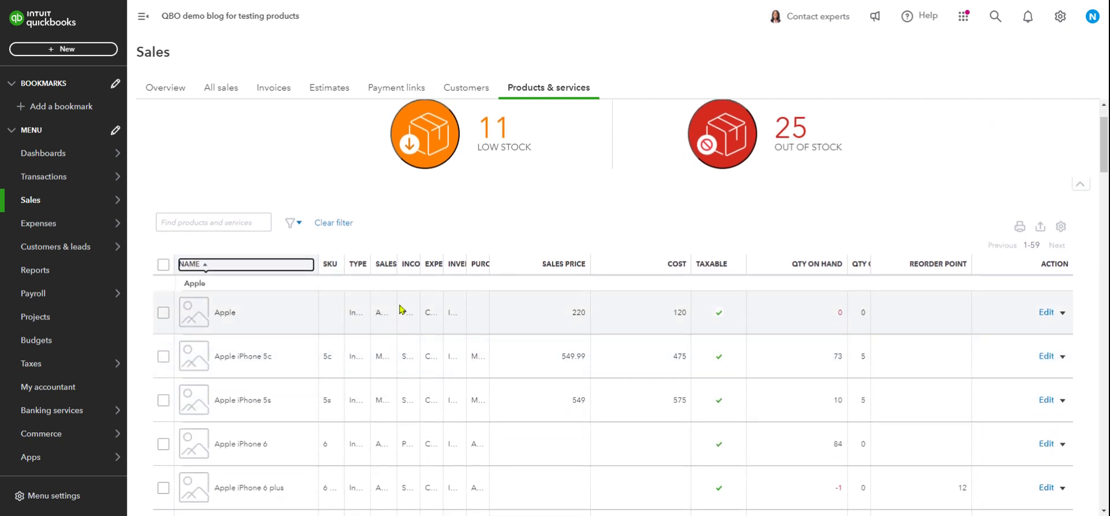
Widen the SKU and Type columns so values like Inventory show in full.
drag(345, 268, 381, 270)
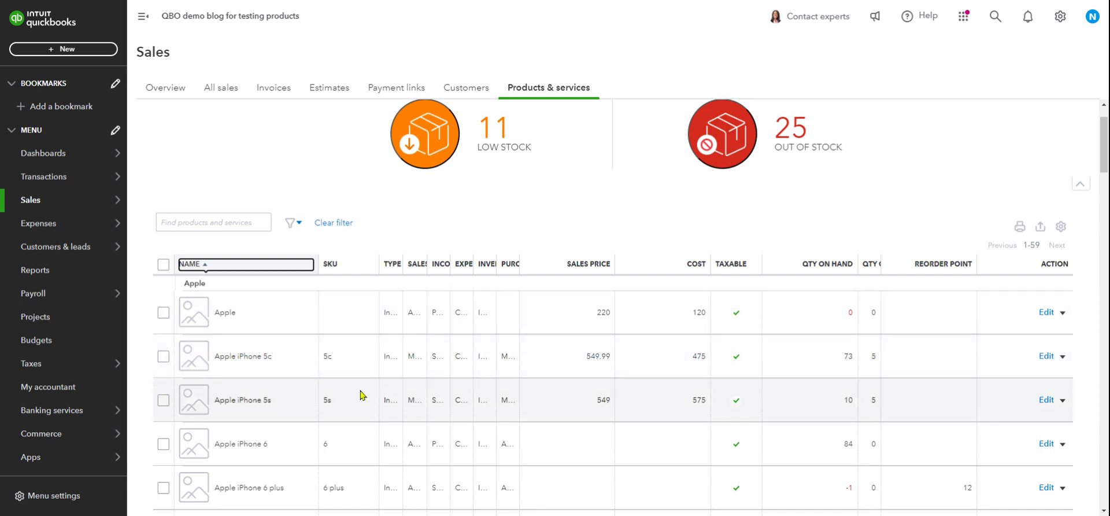
scroll(353, 378, down, 6)
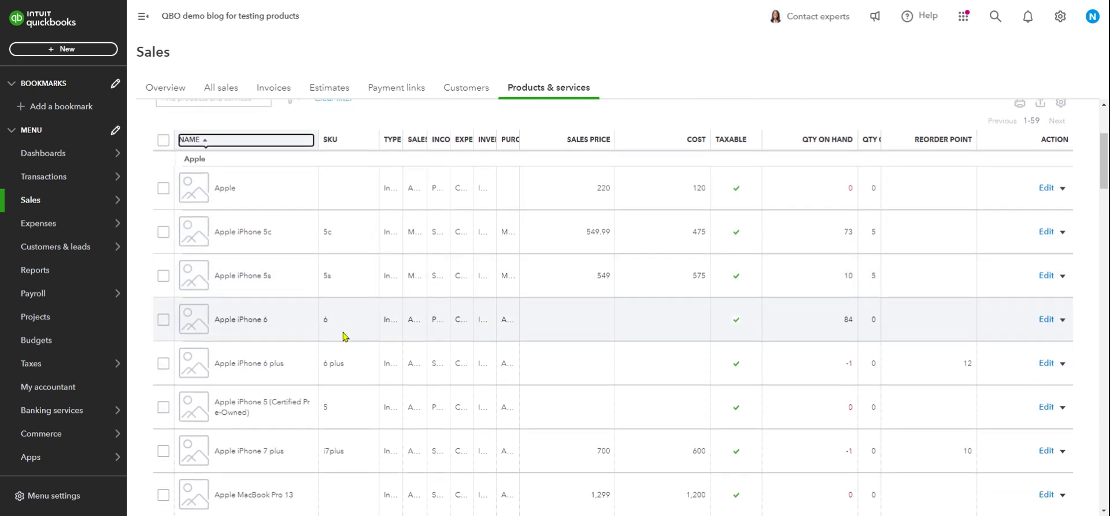
scroll(346, 379, down, 5)
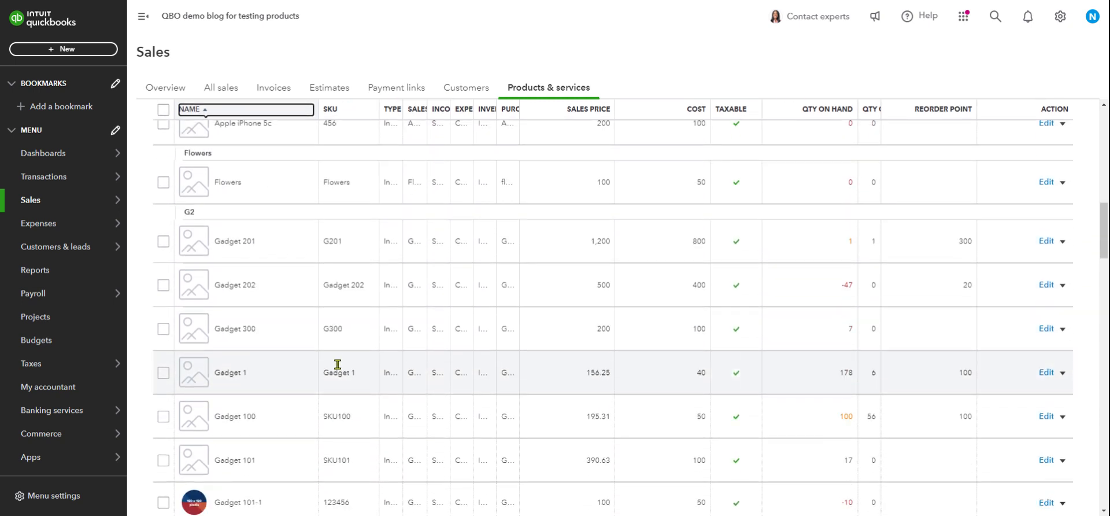
scroll(347, 292, up, 12)
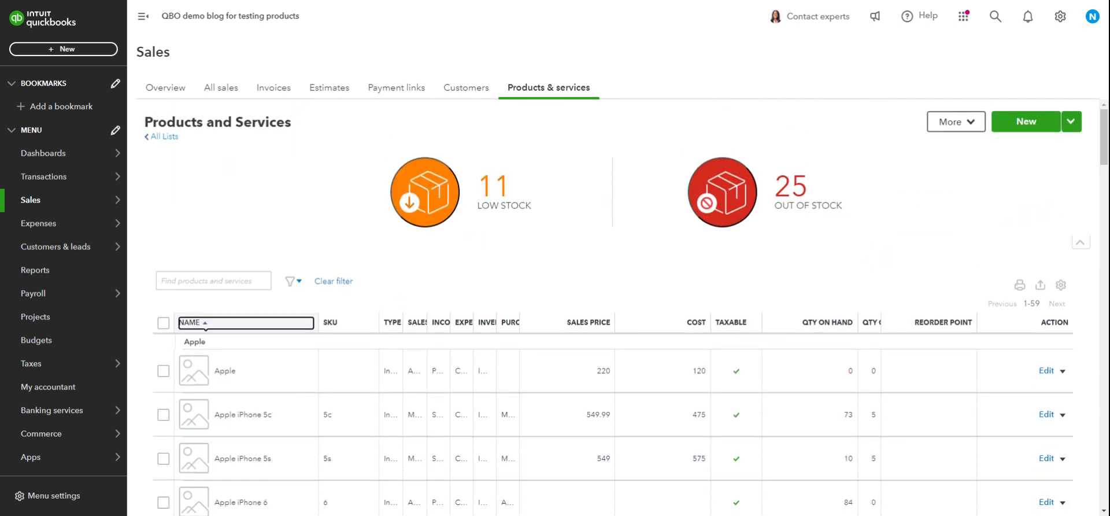
drag(404, 322, 433, 322)
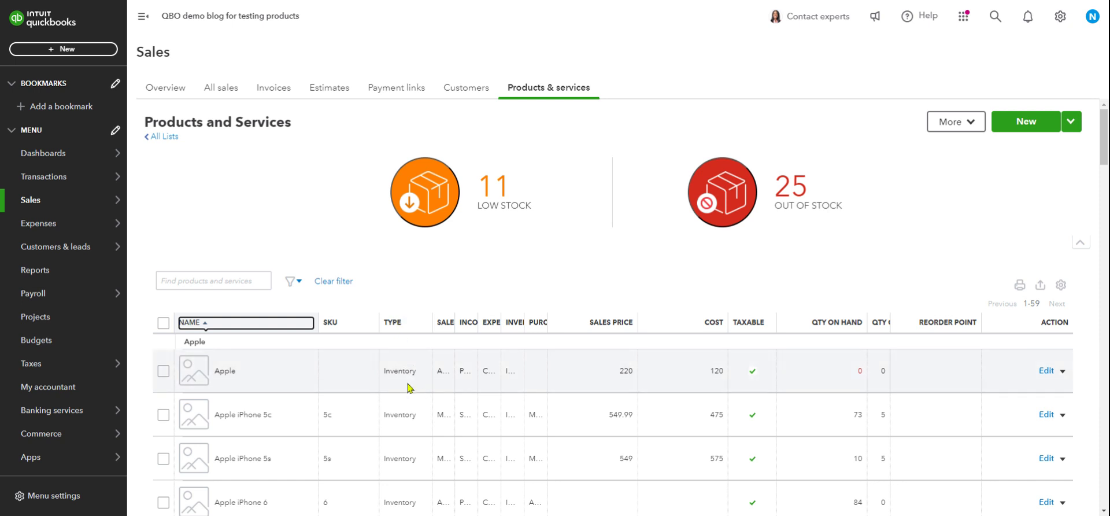
scroll(409, 388, down, 3)
scroll(407, 361, up, 3)
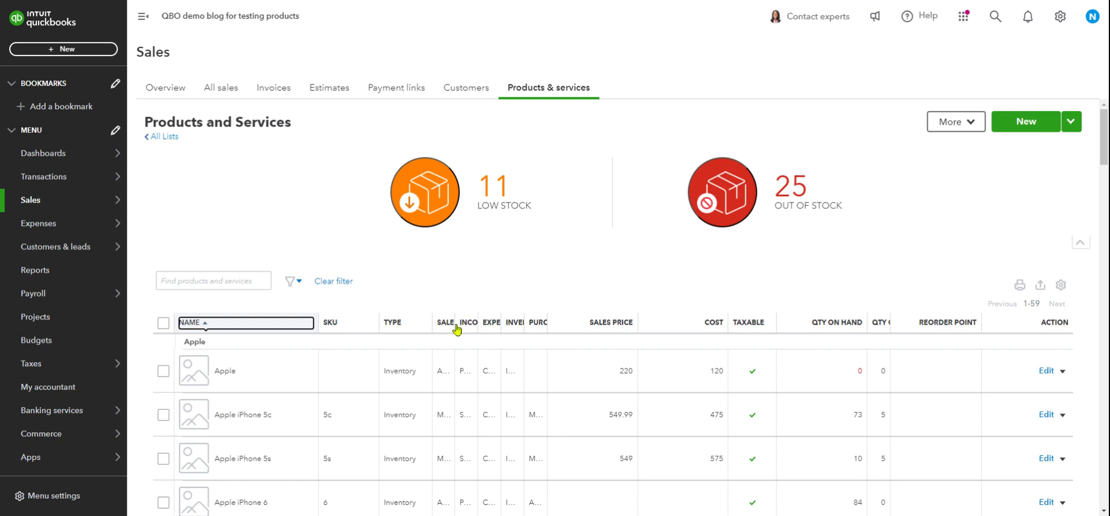
Widen the Sales Description column, clearing an accidental text selection along the way.
drag(454, 329, 492, 324)
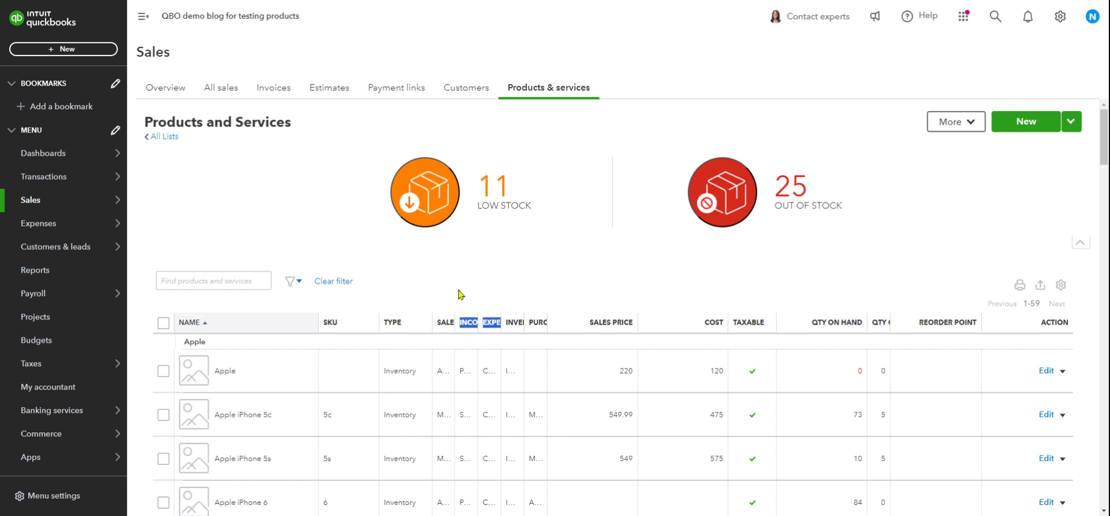
mouse_move(460, 294)
mouse_down()
mouse_move(461, 322)
mouse_move(511, 322)
mouse_move(475, 302)
mouse_up()
click(472, 296)
drag(455, 321, 485, 322)
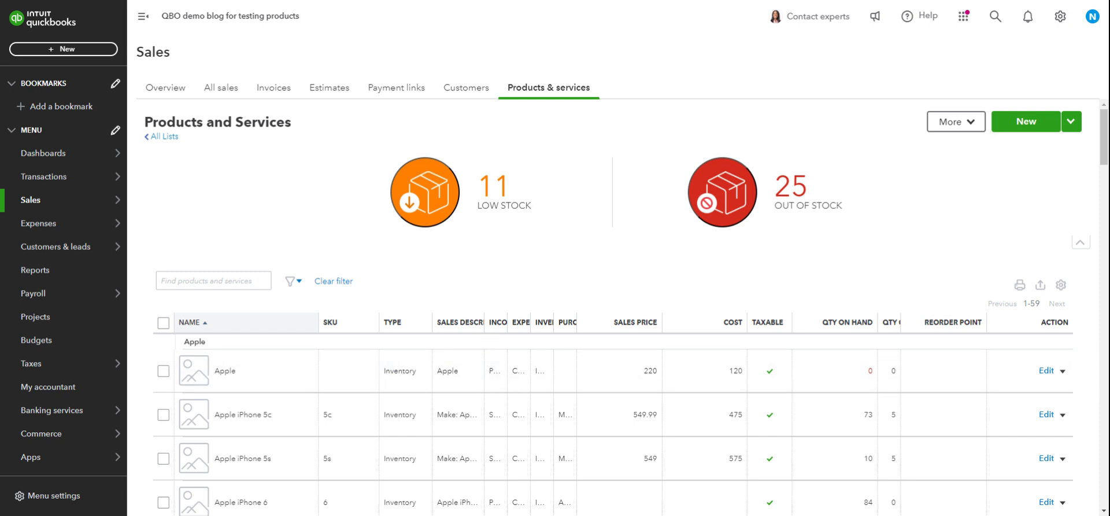
drag(485, 321, 542, 321)
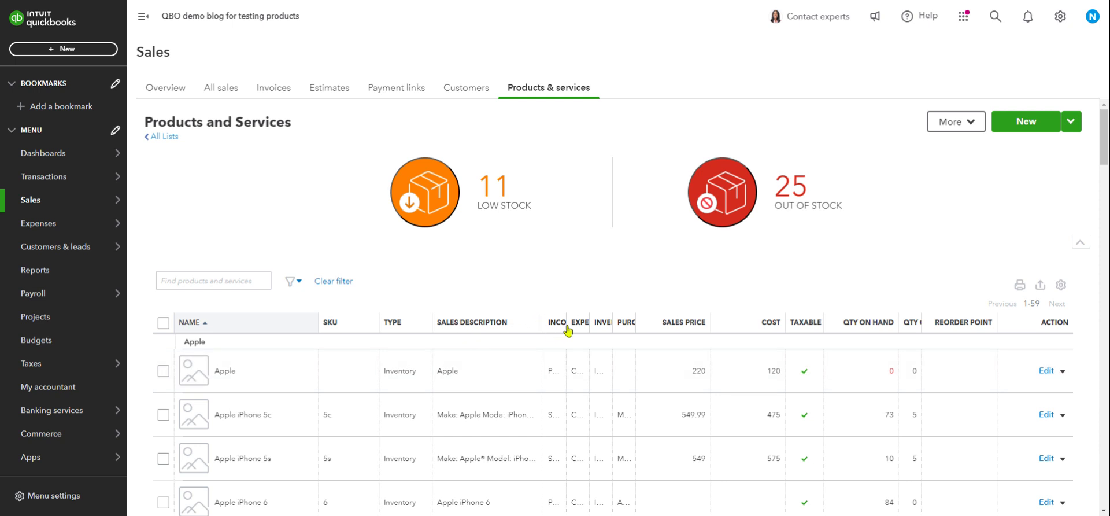
Widen the Income Account column so Product Income reads in full.
drag(566, 322, 606, 322)
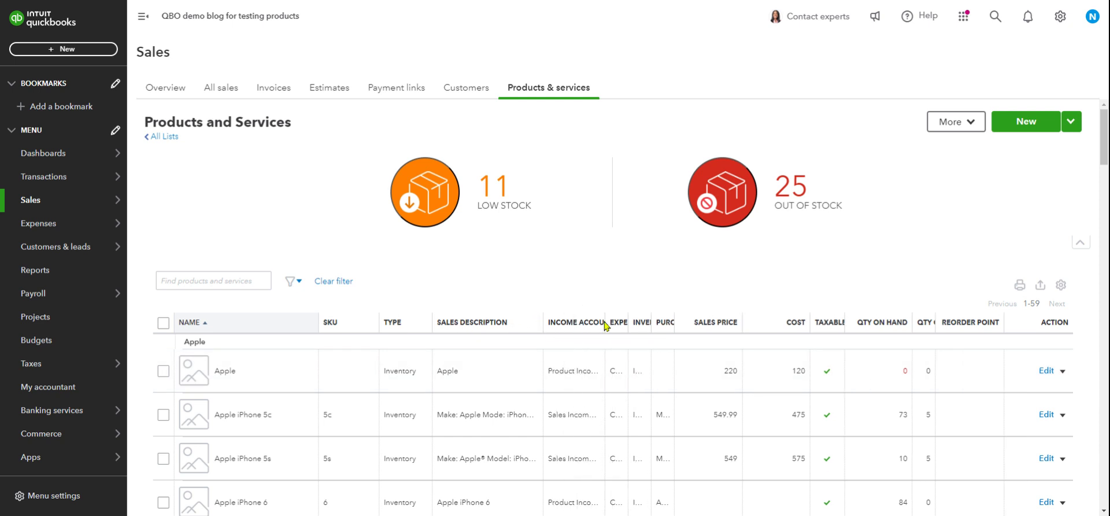
scroll(569, 370, down, 1)
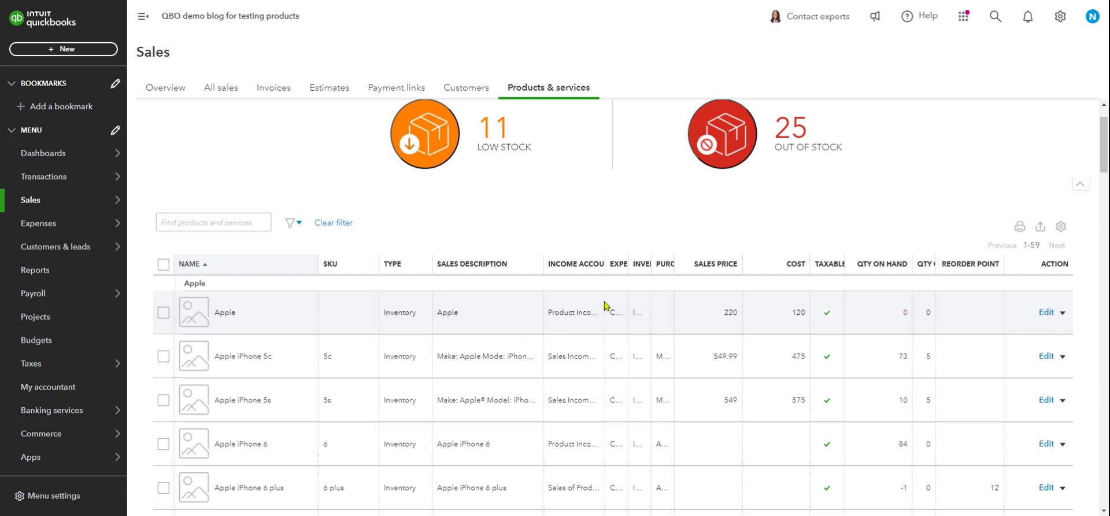
drag(606, 266, 627, 270)
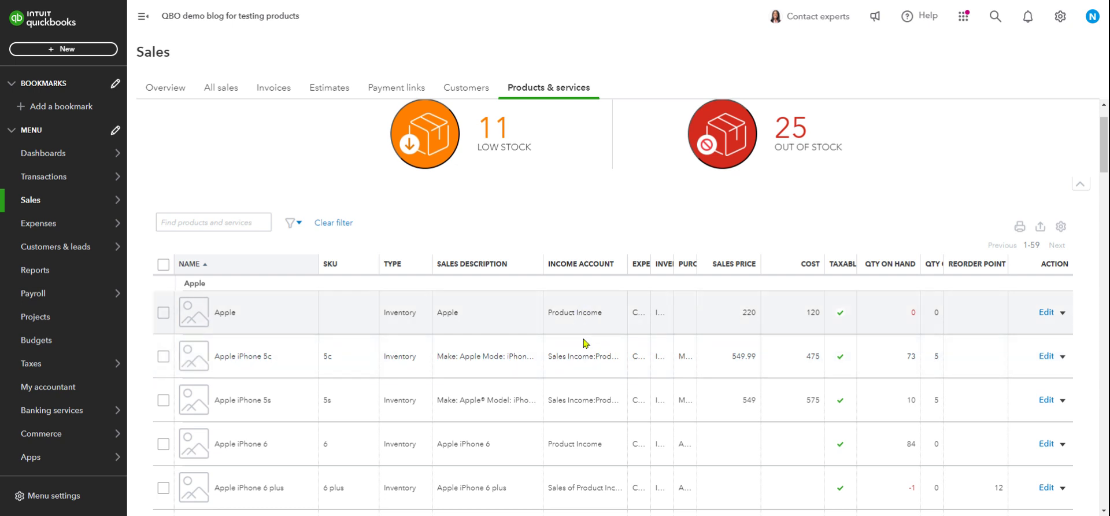
scroll(587, 315, down, 1)
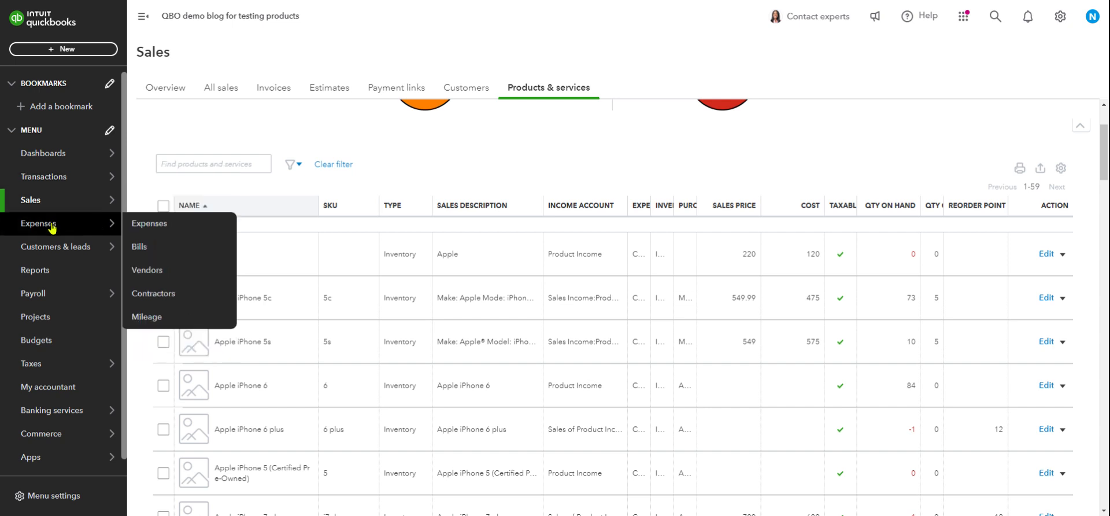
Open the Chart of accounts from the Transactions menu.
mouse_move(54, 184)
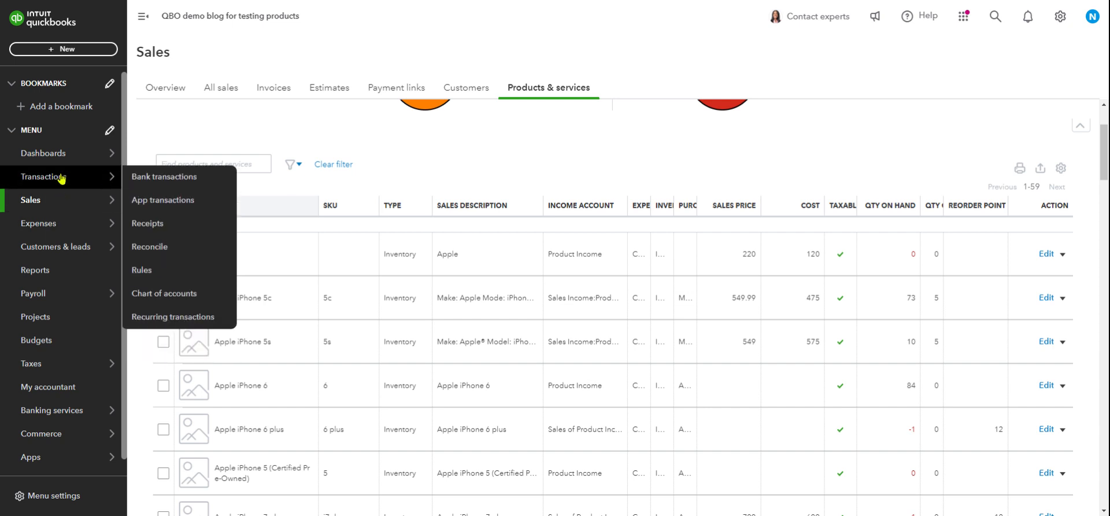
click(155, 296)
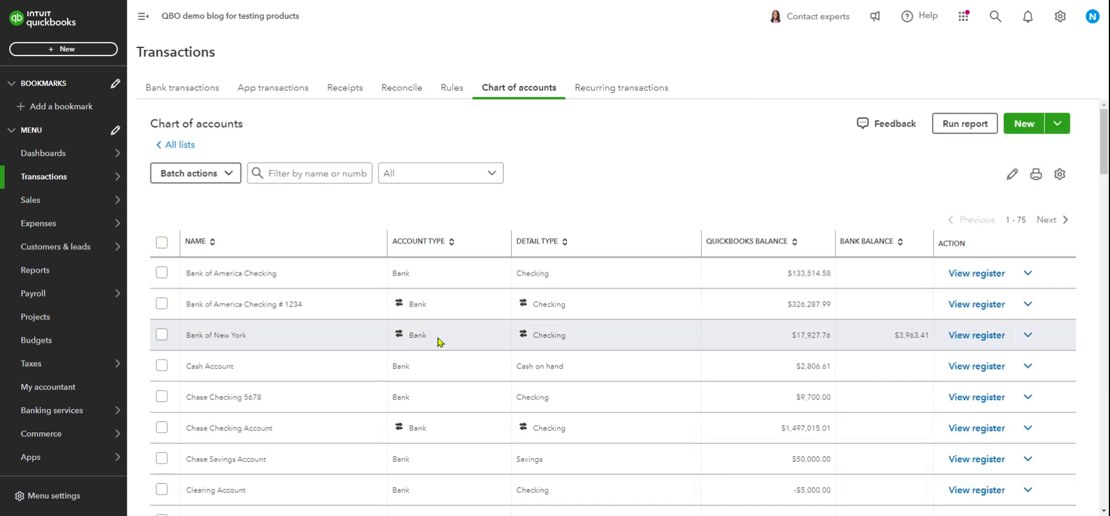
scroll(436, 340, down, 4)
scroll(329, 272, up, 4)
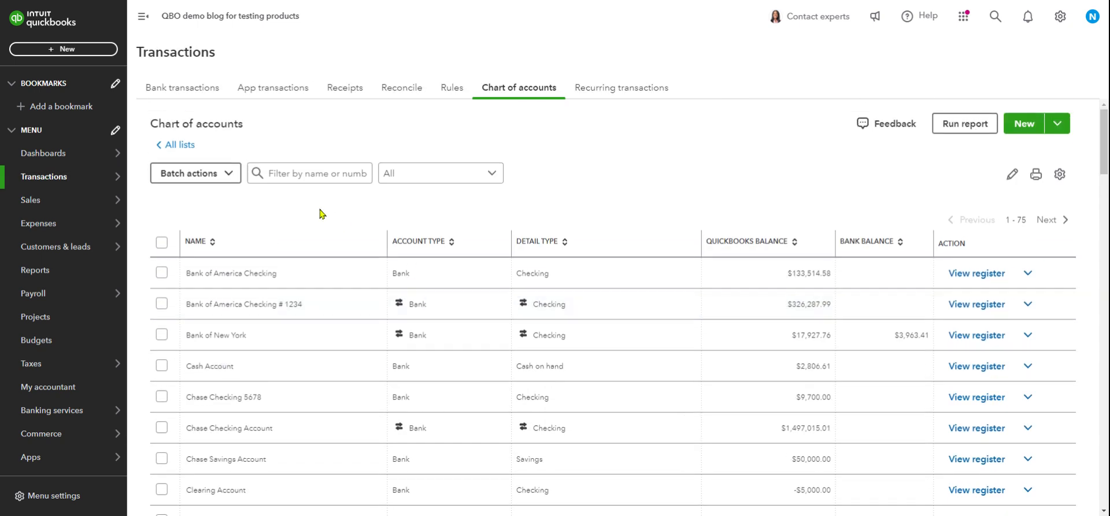
Filter the accounts by name with 'sa' to narrow them to sales accounts.
click(302, 174)
text(sales)
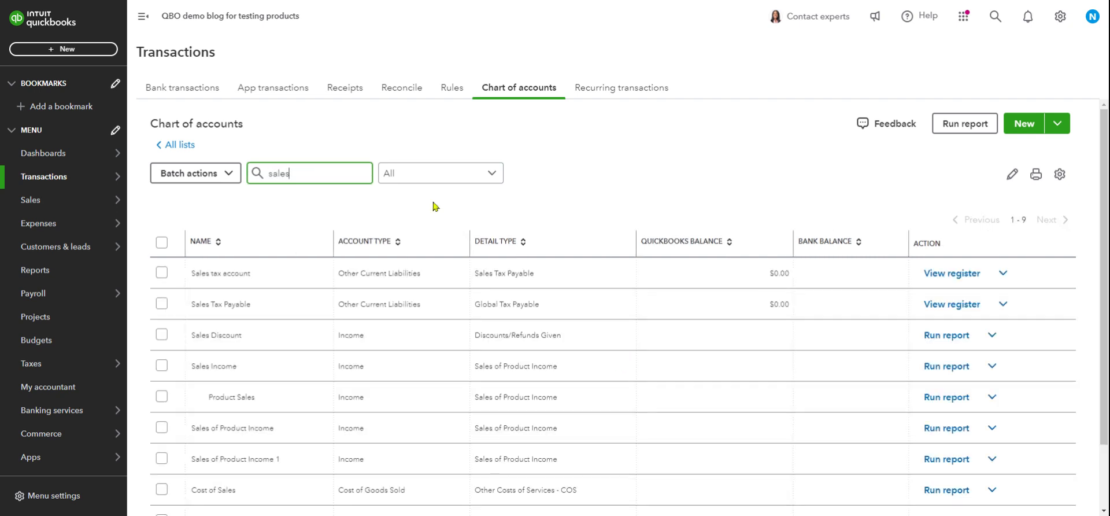
scroll(347, 242, down, 1)
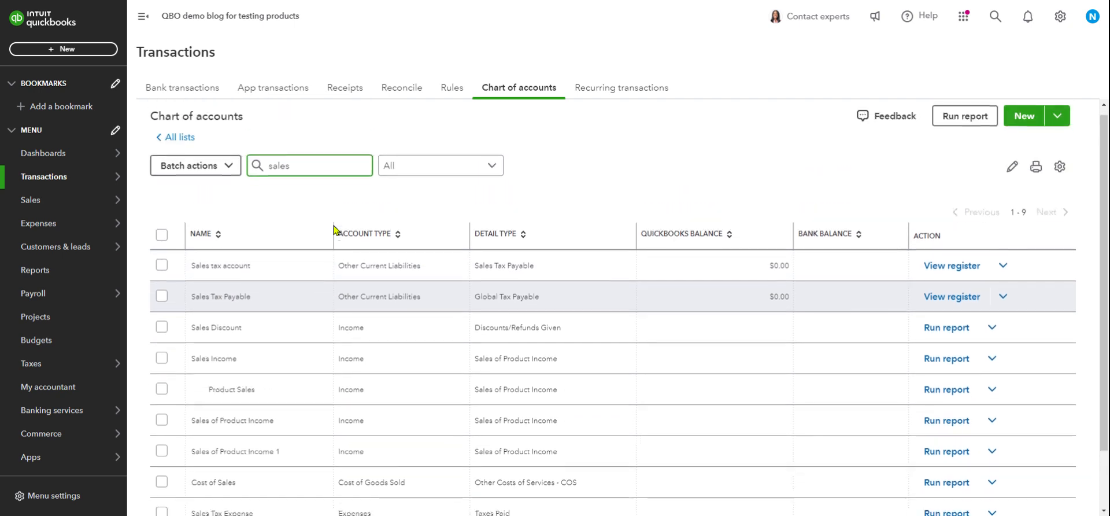
scroll(333, 229, down, 1)
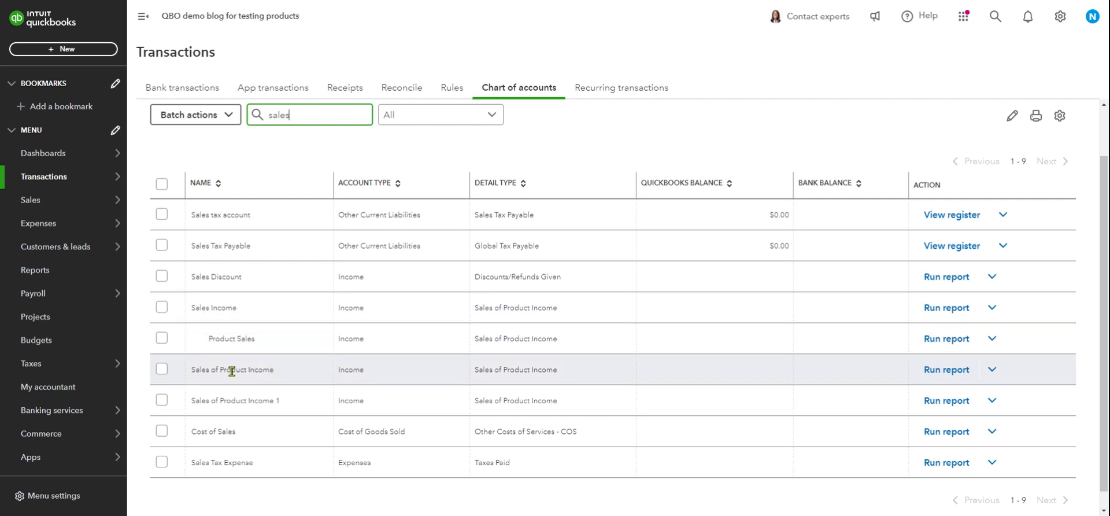
mouse_move(5, 174)
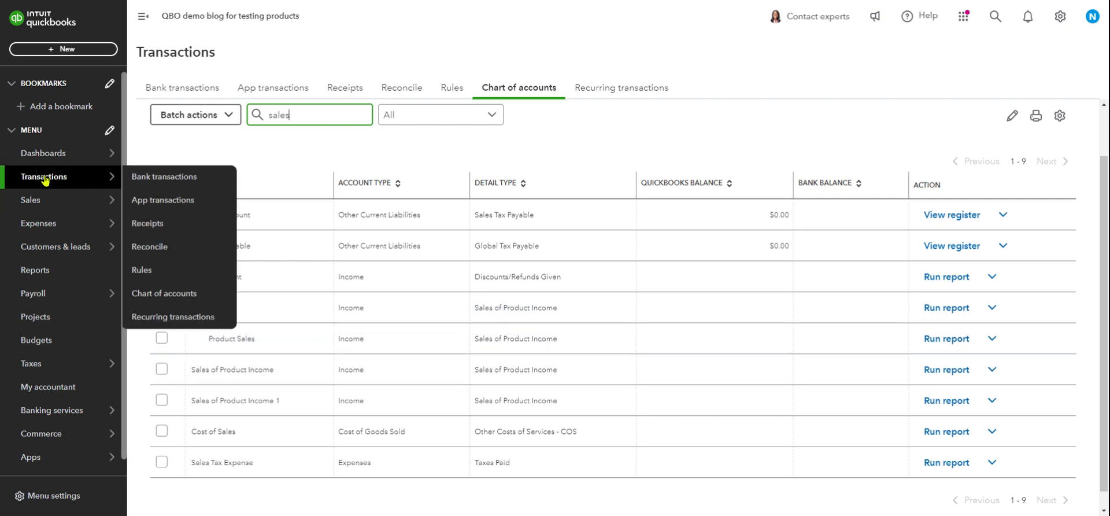
mouse_move(82, 238)
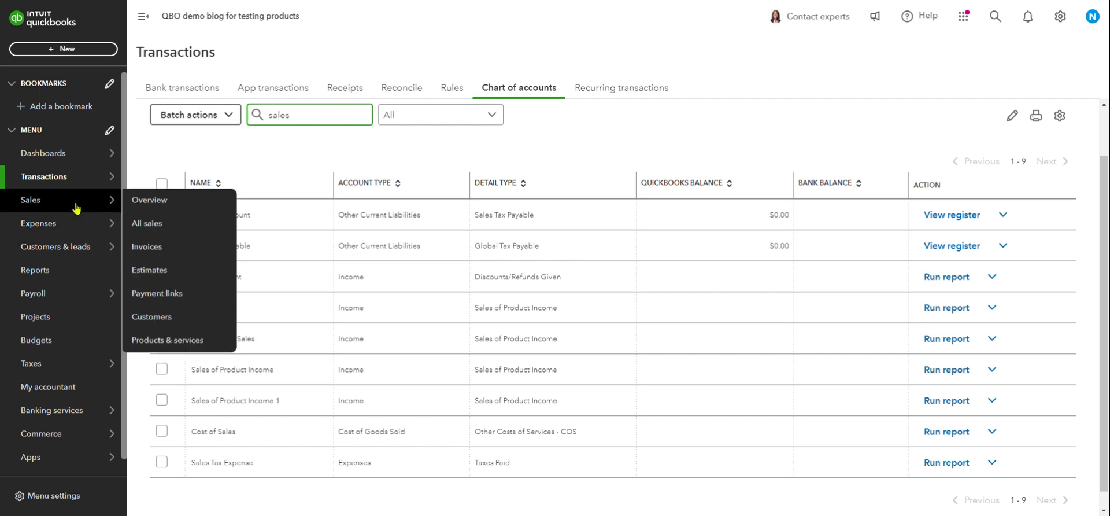
Return to Sales > Products & services and widen the Expense Account column.
mouse_move(81, 204)
click(176, 344)
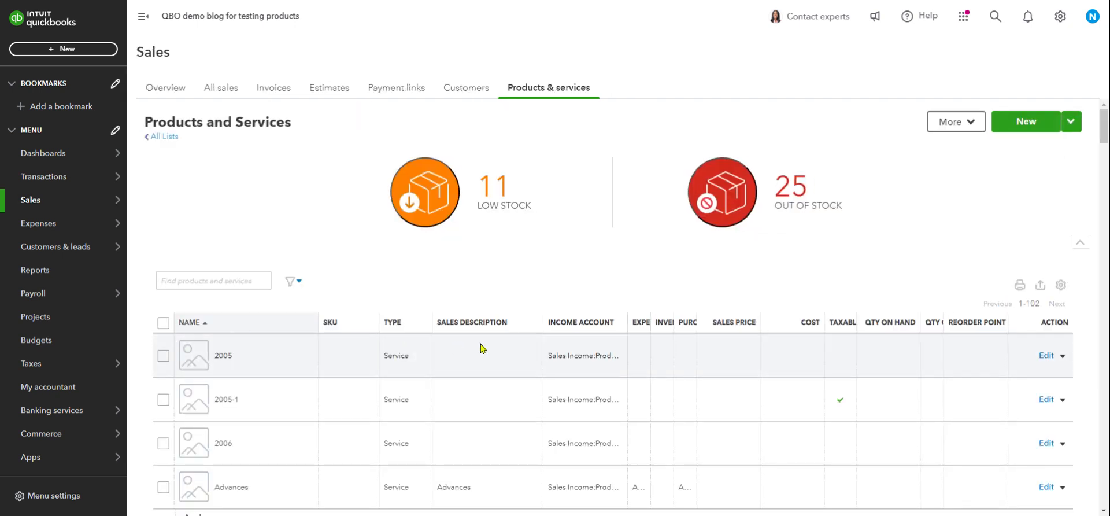
scroll(750, 340, down, 1)
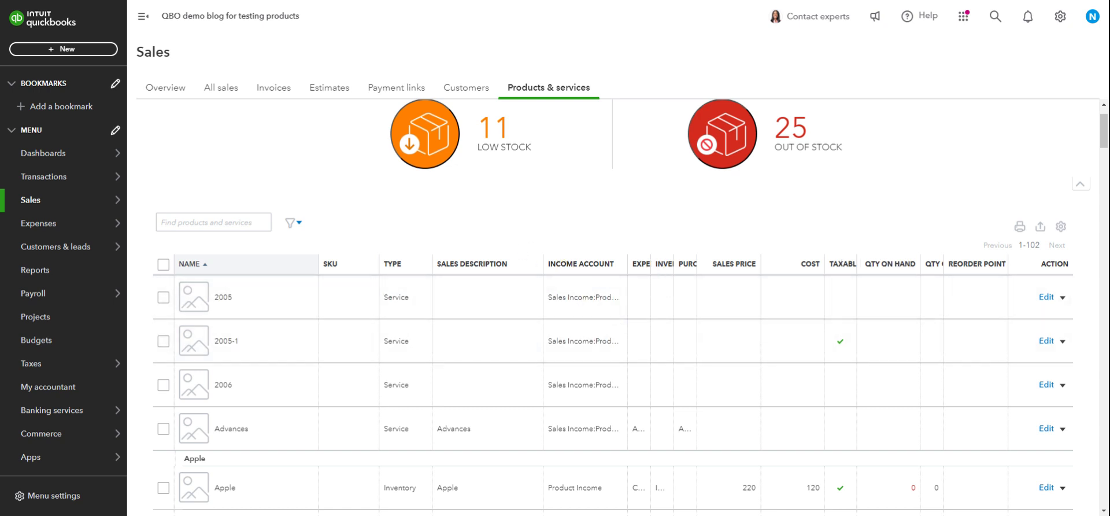
drag(650, 264, 693, 267)
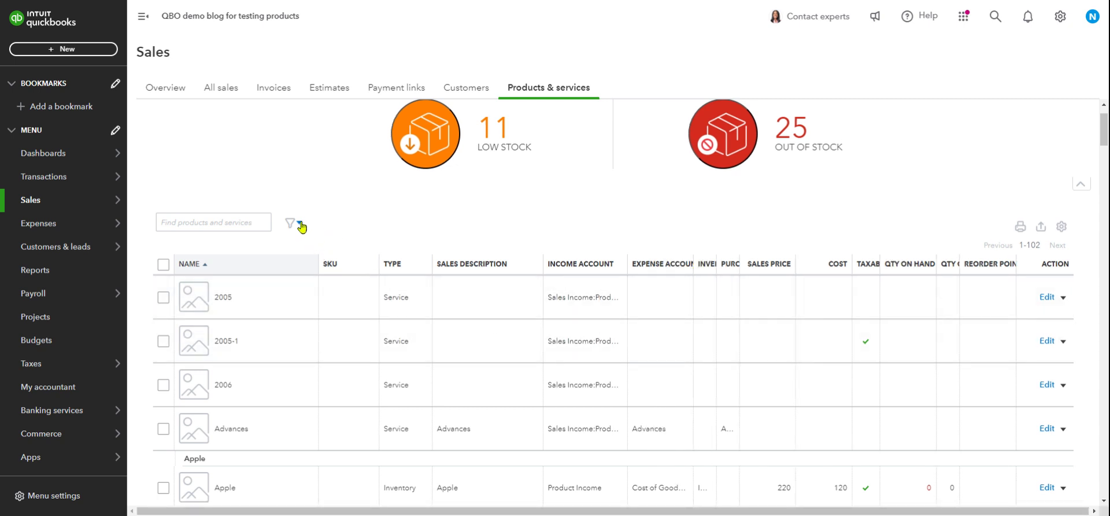
Filter the product list back to Inventory items only.
click(301, 226)
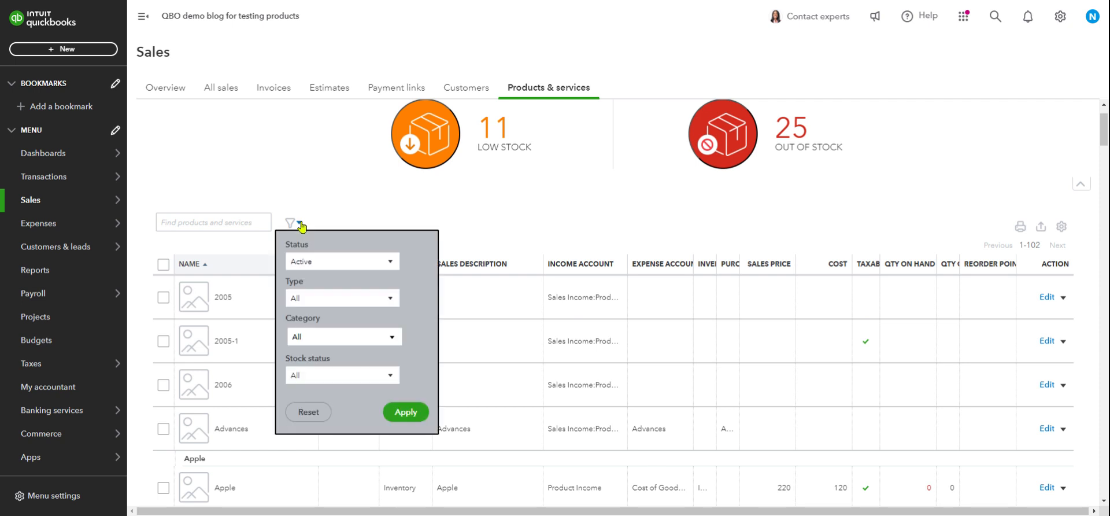
click(381, 304)
click(373, 337)
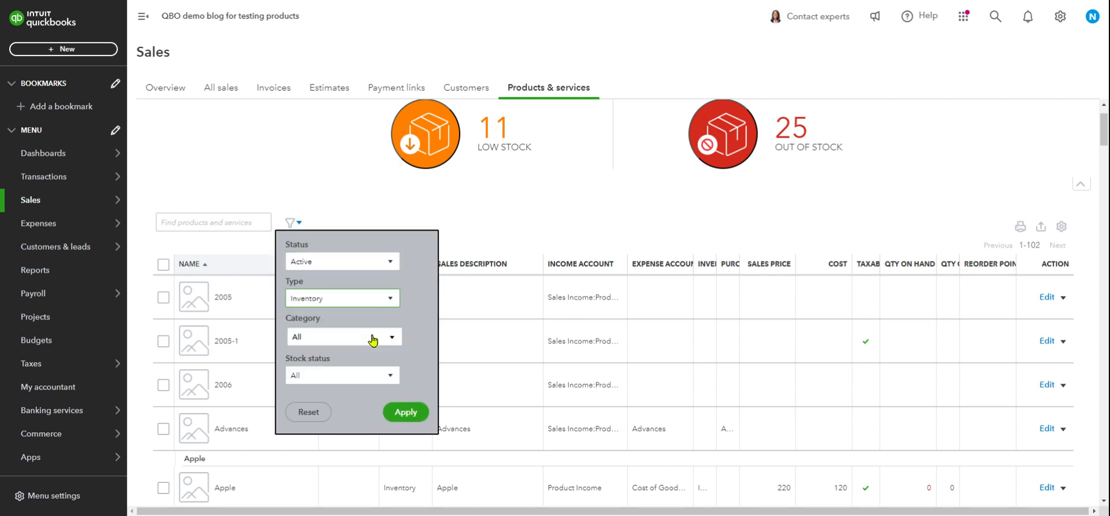
click(407, 412)
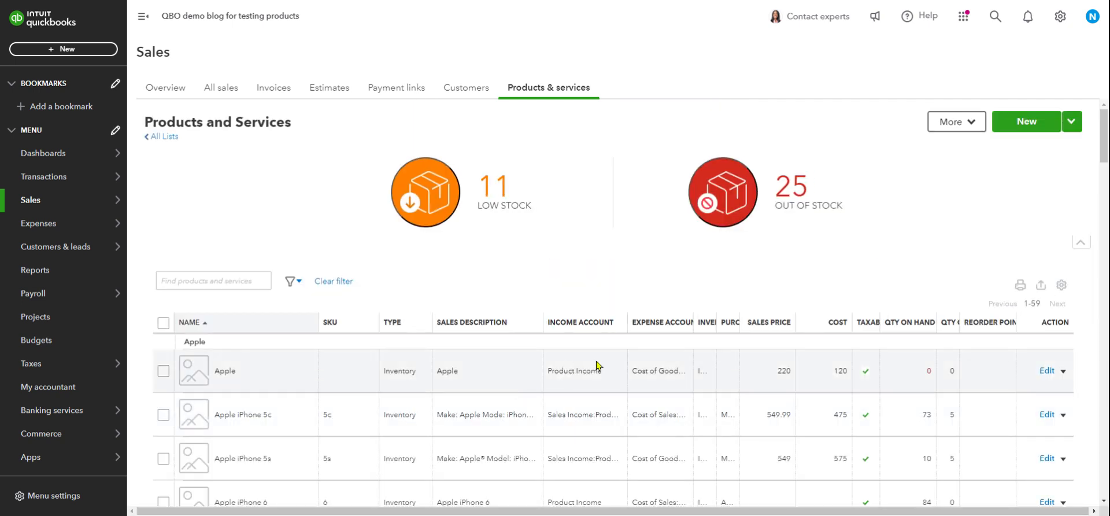
Widen the Expense Account, Inventory Account and Purchase Description columns so Inventory Asset is readable.
scroll(638, 349, down, 2)
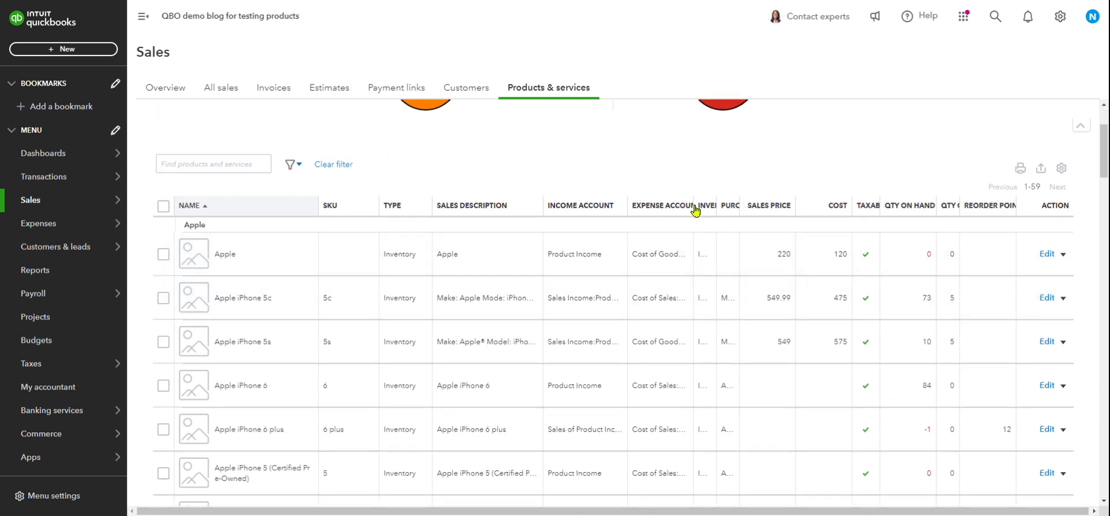
drag(693, 209, 719, 210)
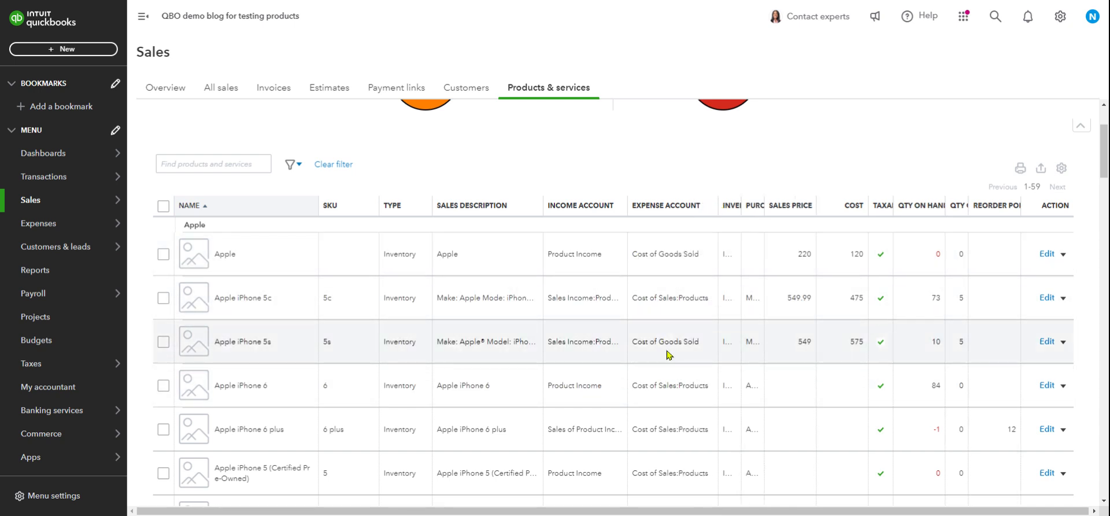
scroll(665, 346, down, 2)
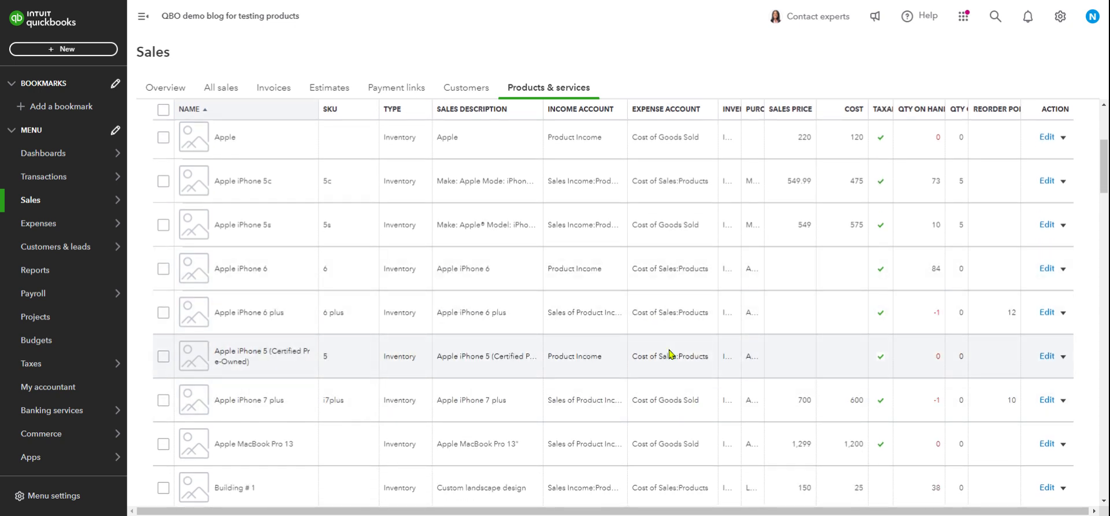
scroll(652, 332, down, 2)
scroll(652, 312, up, 4)
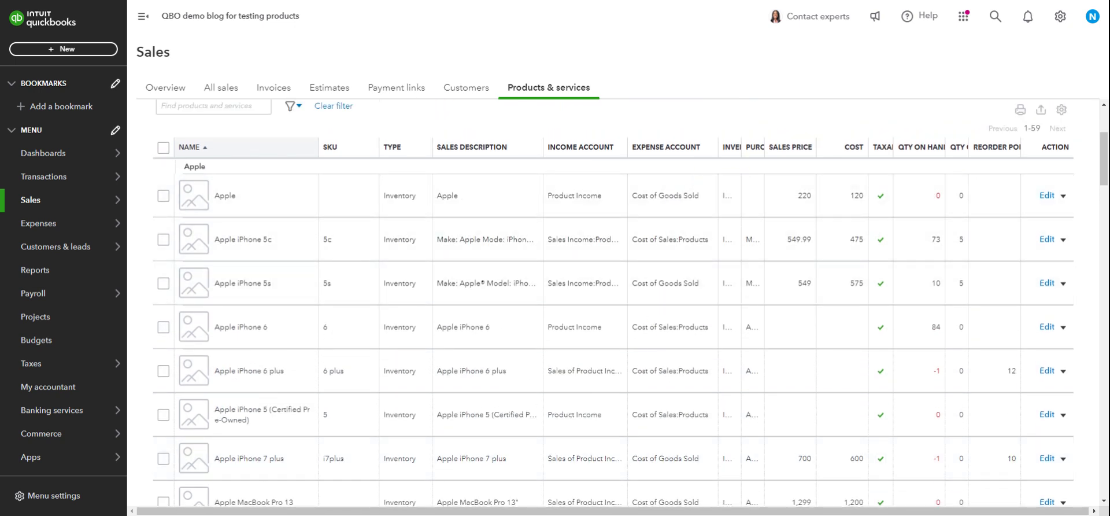
drag(741, 149, 796, 151)
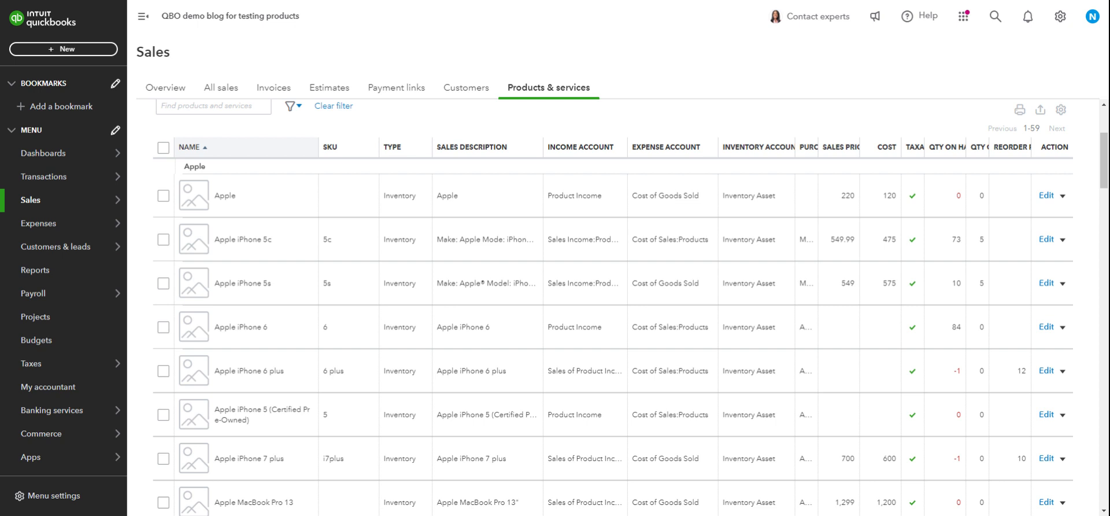
drag(817, 146, 871, 147)
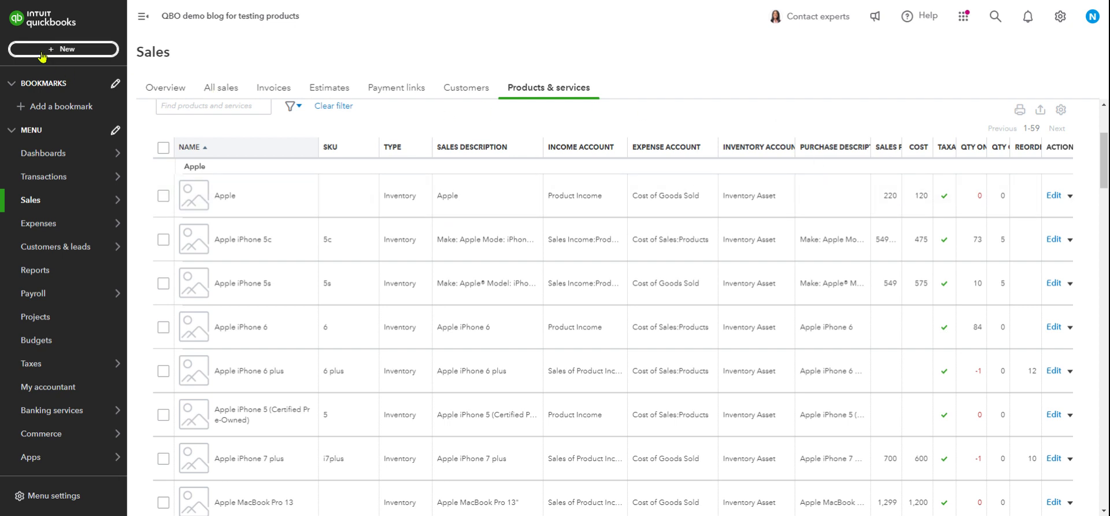
click(61, 48)
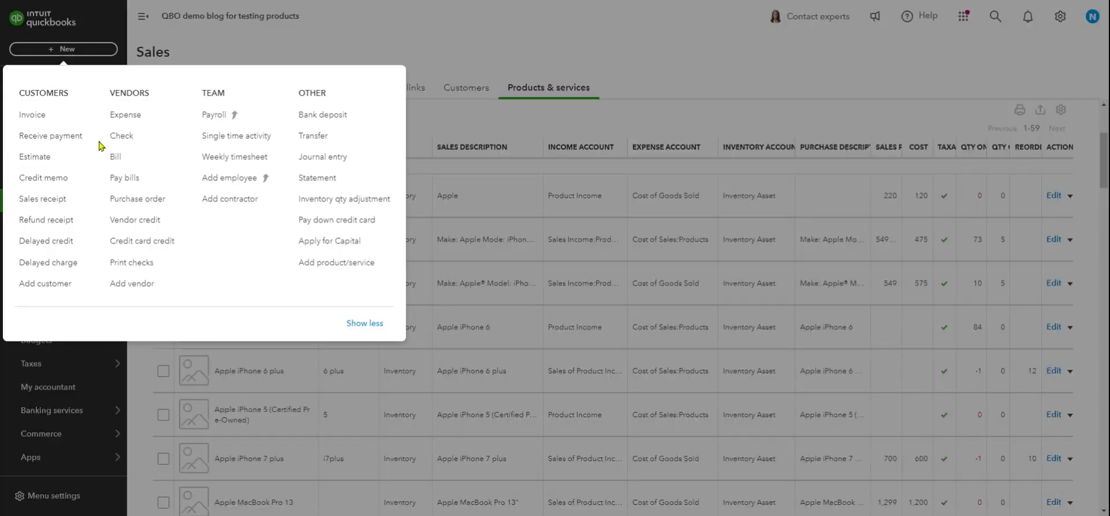
click(134, 199)
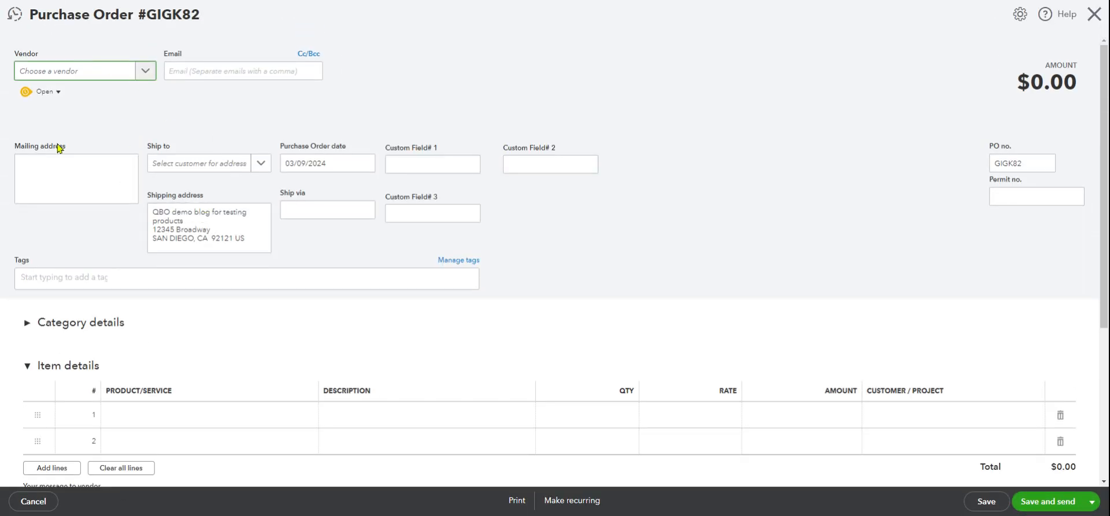
scroll(138, 300, down, 2)
scroll(138, 299, down, 2)
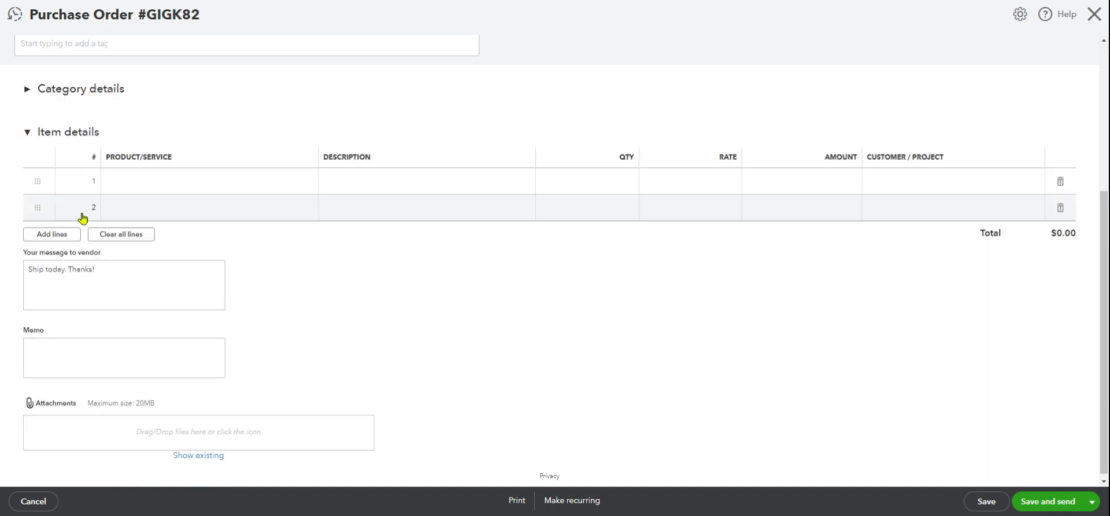
click(165, 182)
scroll(198, 143, up, 4)
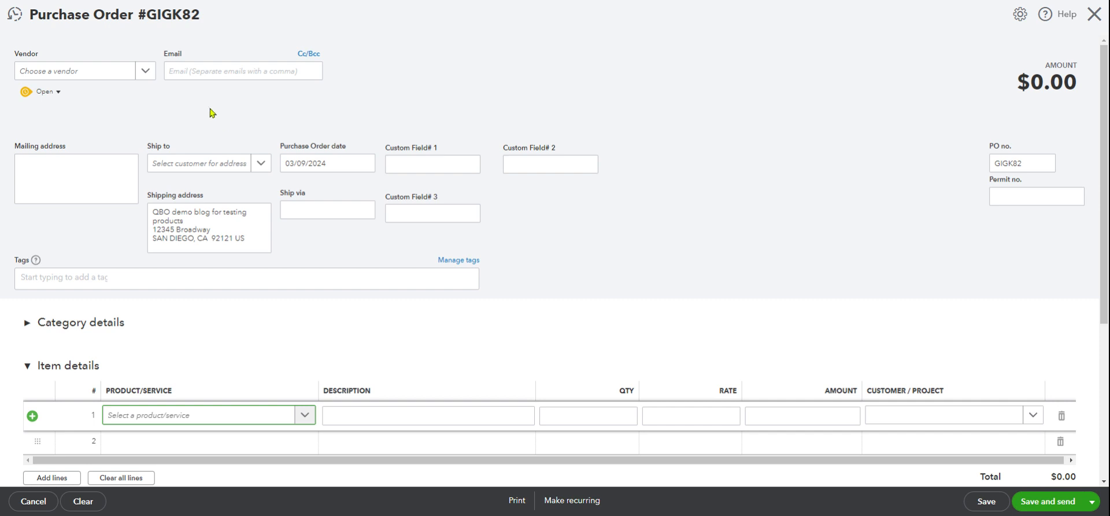
click(1094, 14)
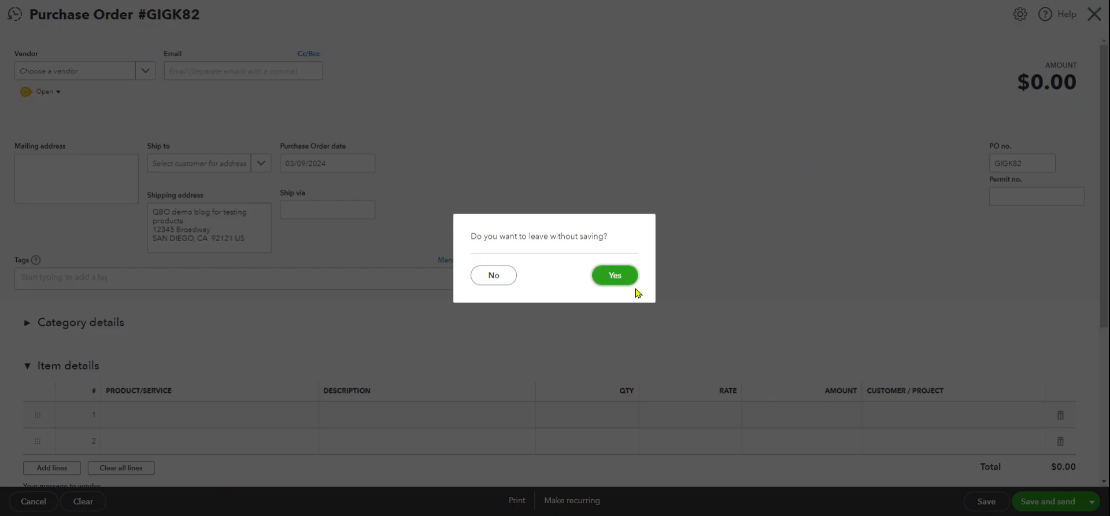
click(615, 276)
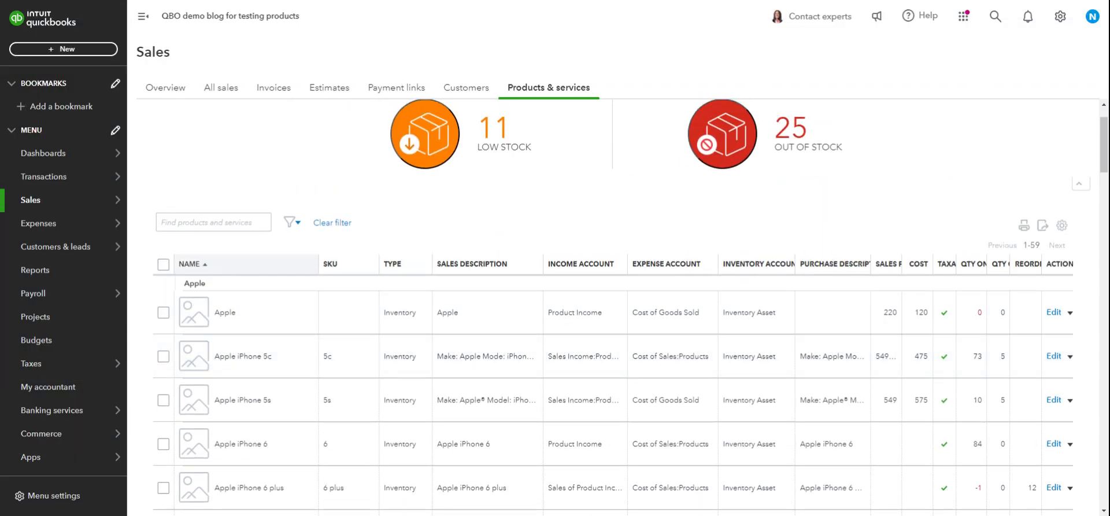
Widen the Sales Price column and review the inventory rows, e.g. Apple iPhone 5c at 549.99.
drag(902, 264, 934, 264)
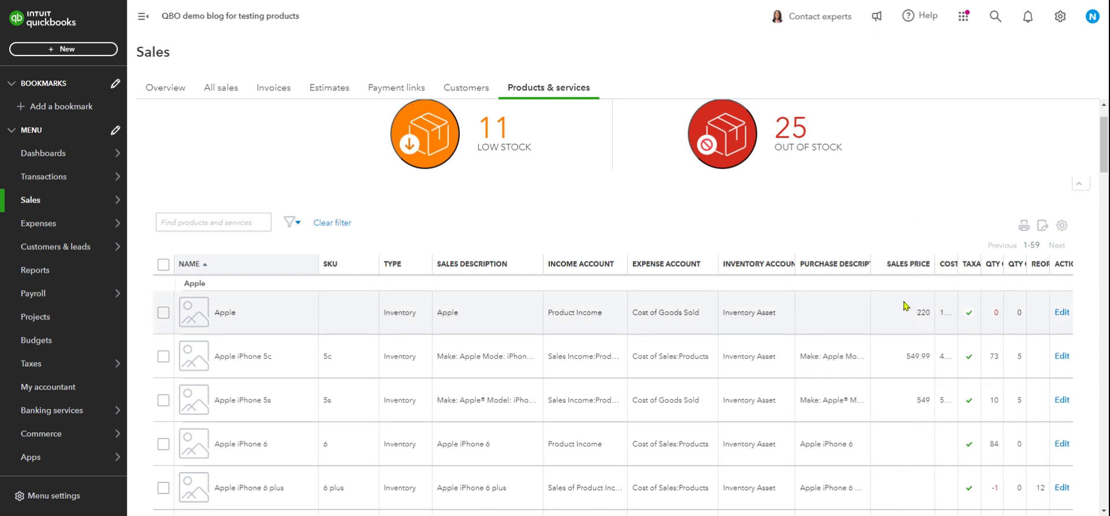
scroll(905, 305, down, 1)
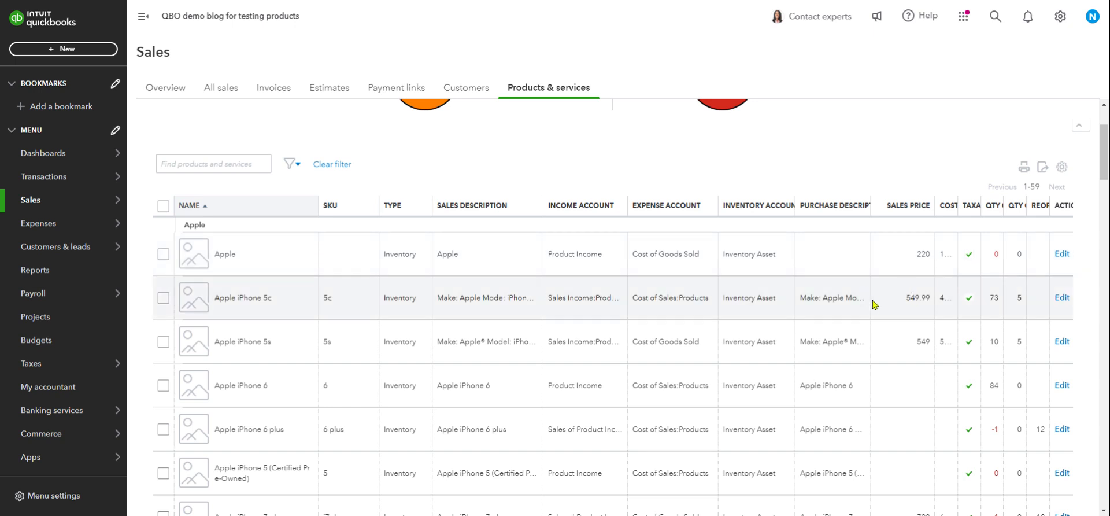
scroll(874, 305, down, 2)
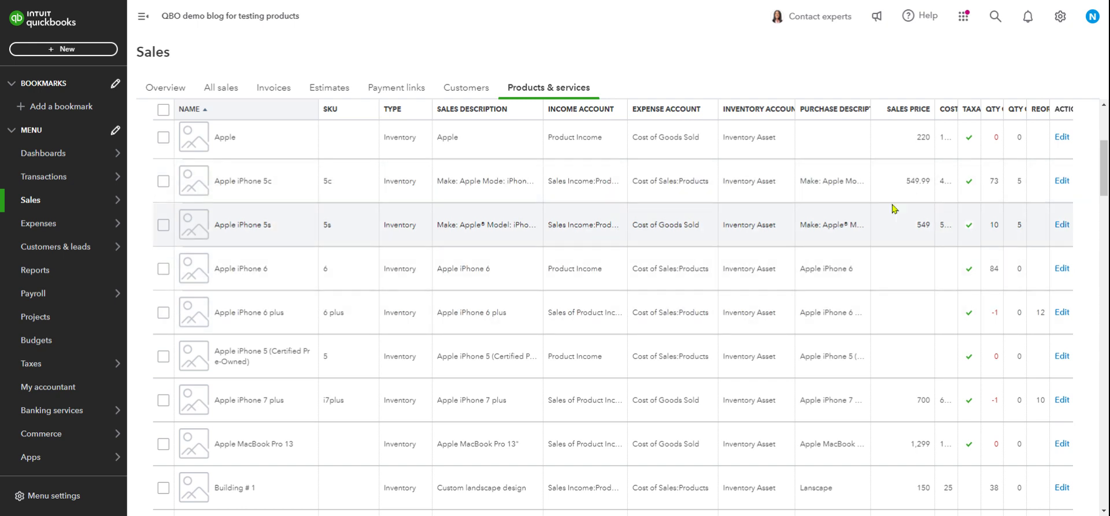
scroll(895, 208, down, 2)
scroll(895, 209, up, 5)
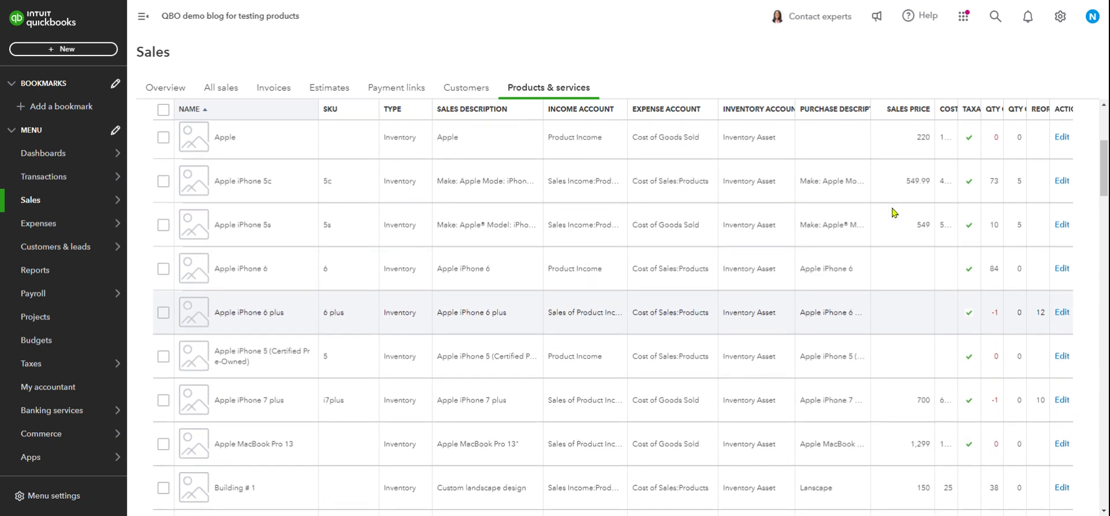
scroll(905, 261, down, 2)
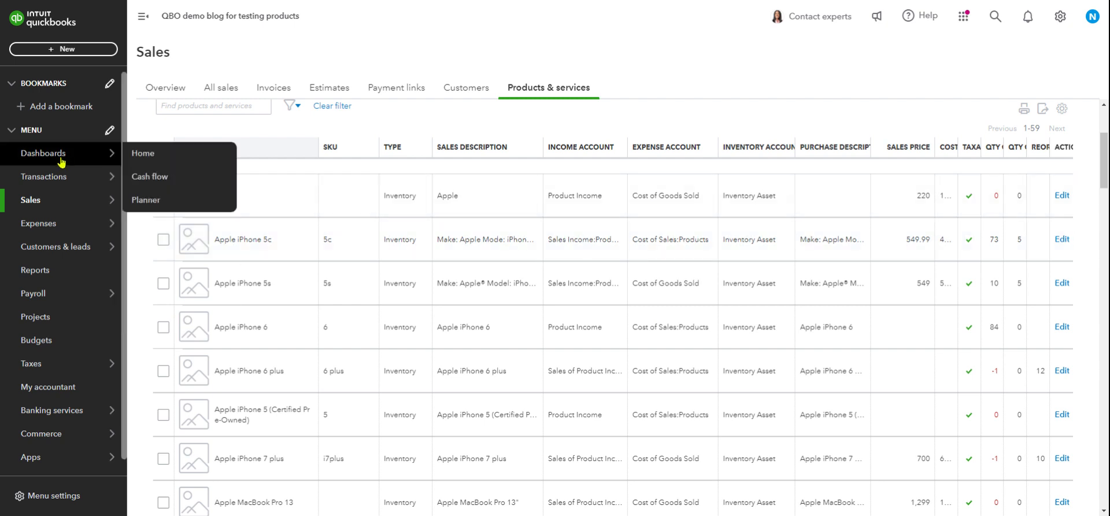
Open the Sales Invoices list.
mouse_move(55, 199)
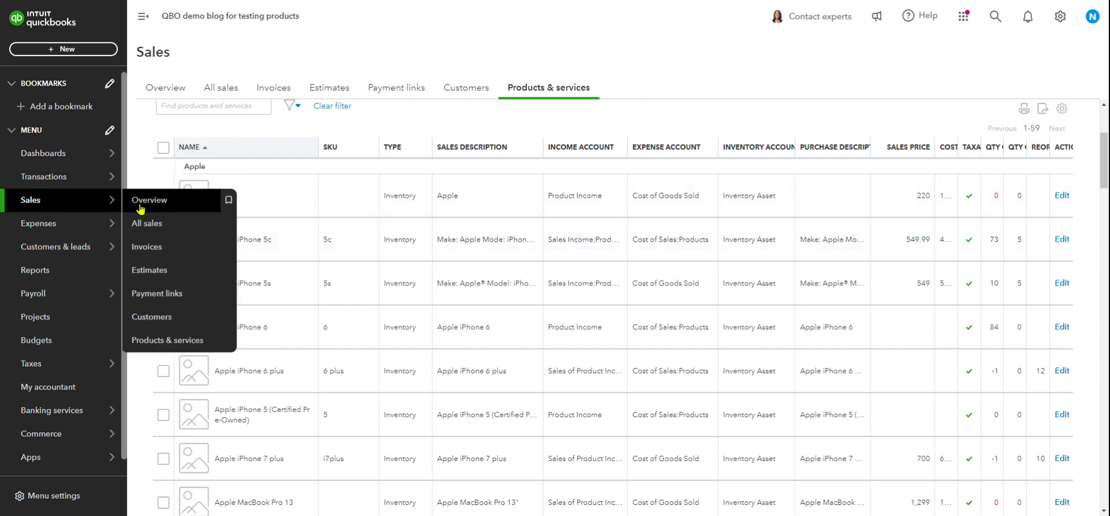
click(148, 248)
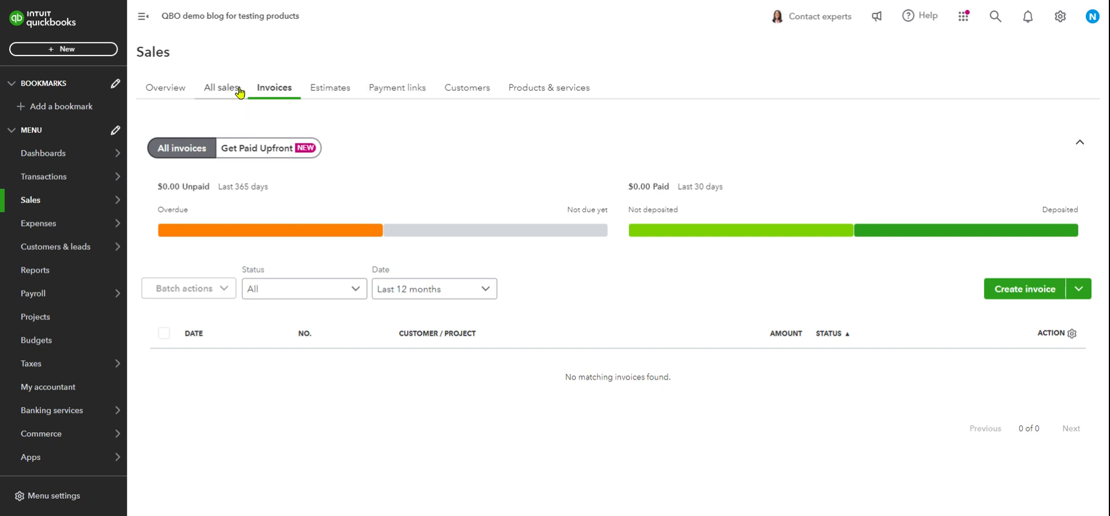
click(272, 91)
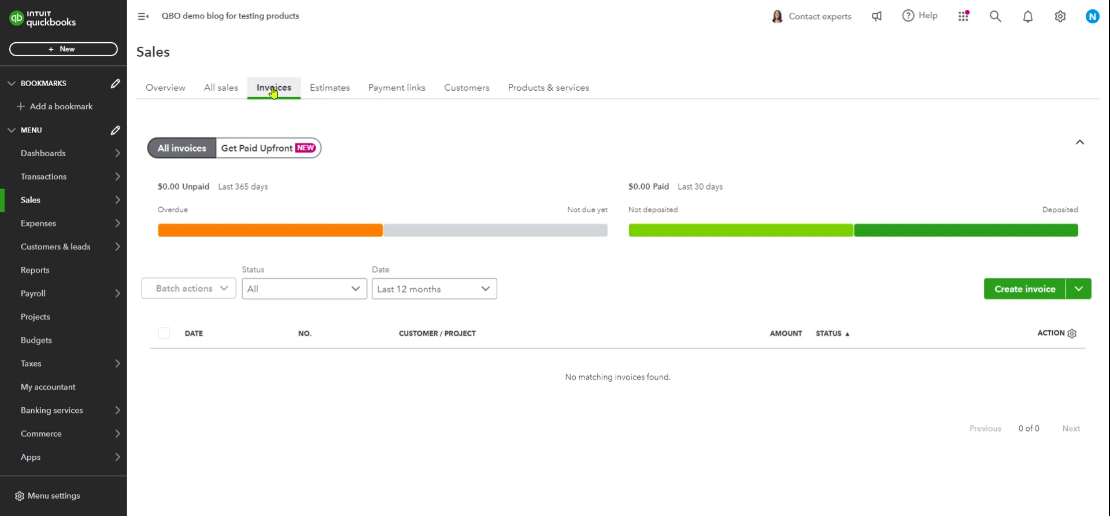
Start a new invoice and browse the Product/Service dropdown on its first line.
click(1009, 288)
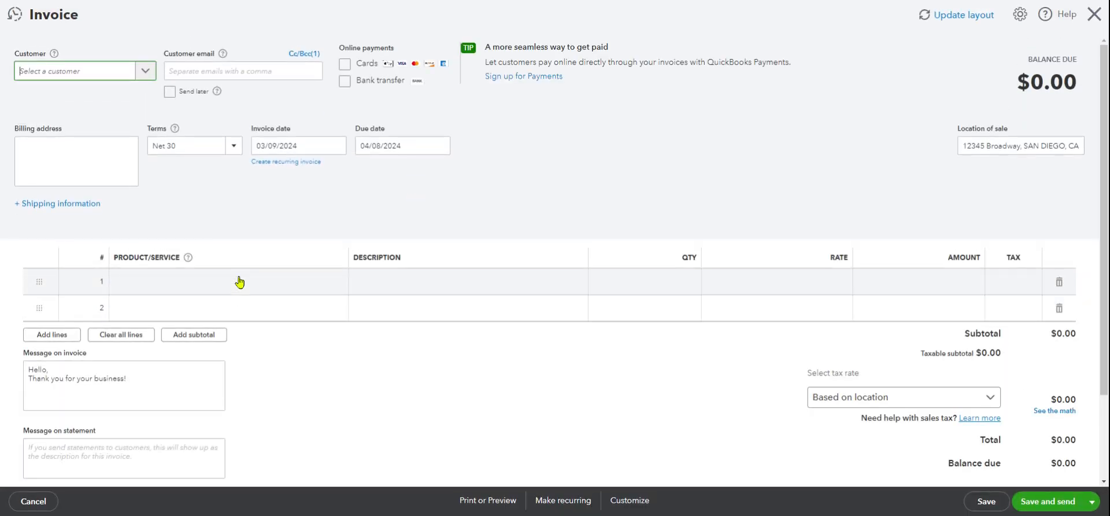
click(238, 281)
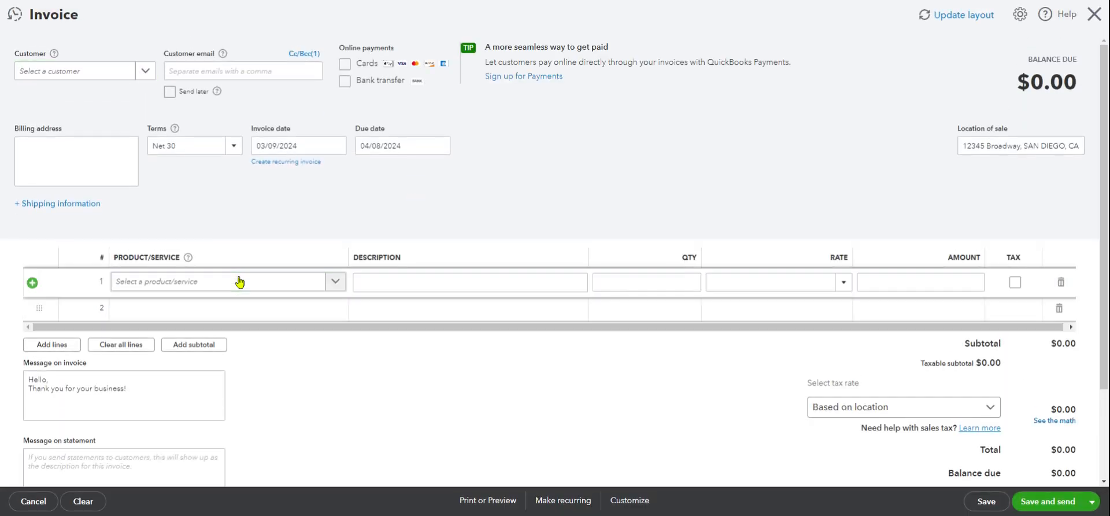
click(333, 281)
scroll(334, 356, down, 5)
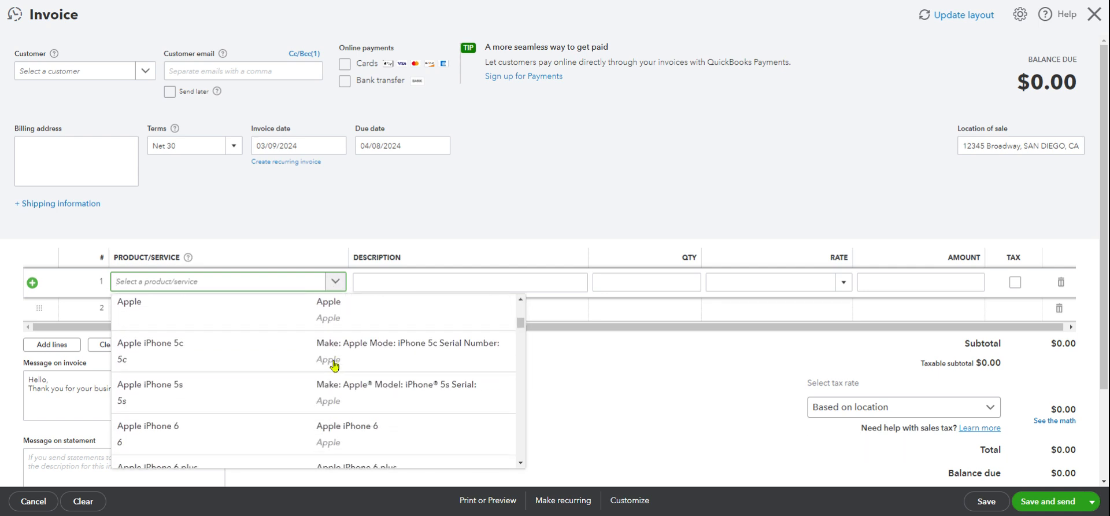
scroll(334, 364, down, 10)
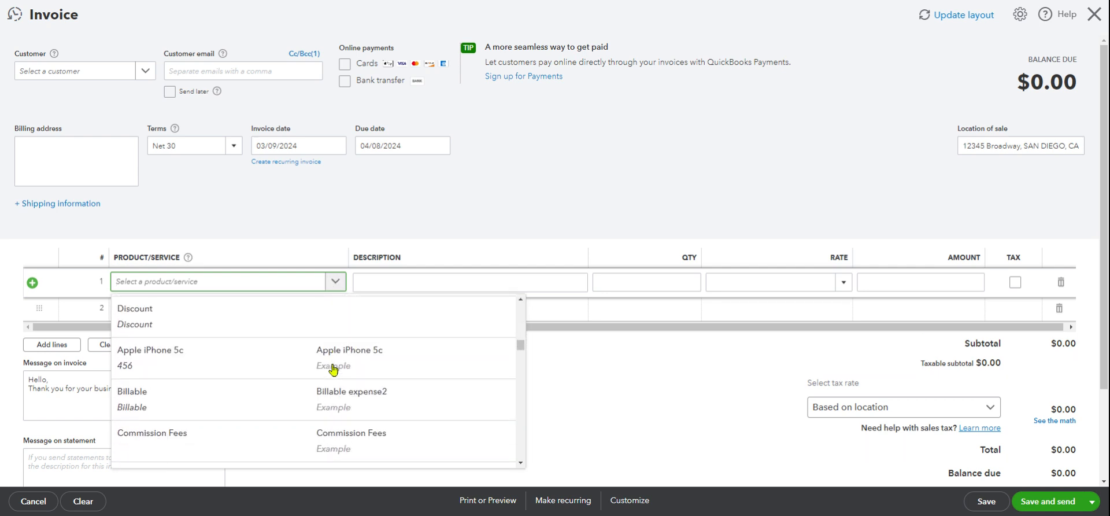
scroll(334, 386, up, 3)
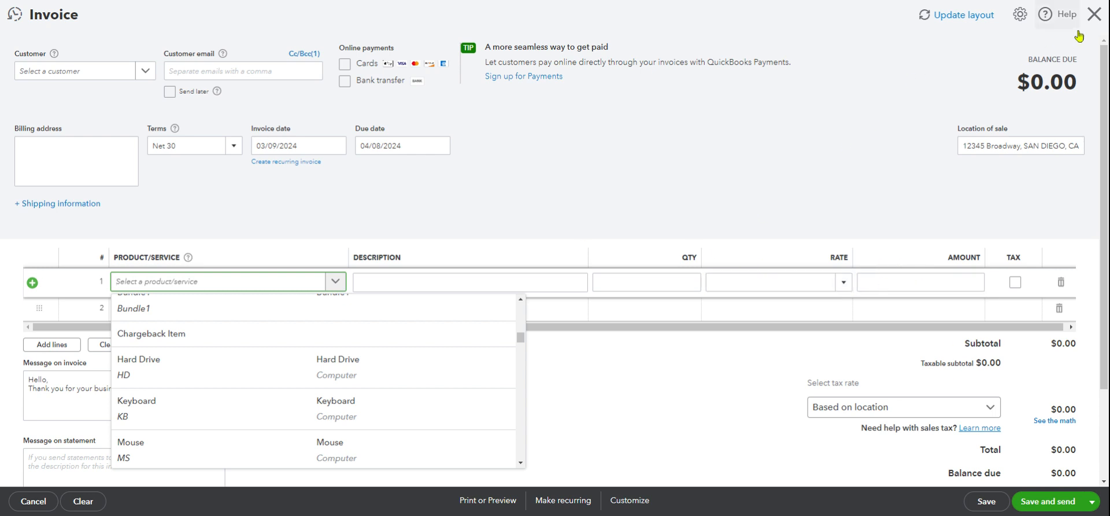
Close the blank invoice and discard it without saving.
click(1092, 17)
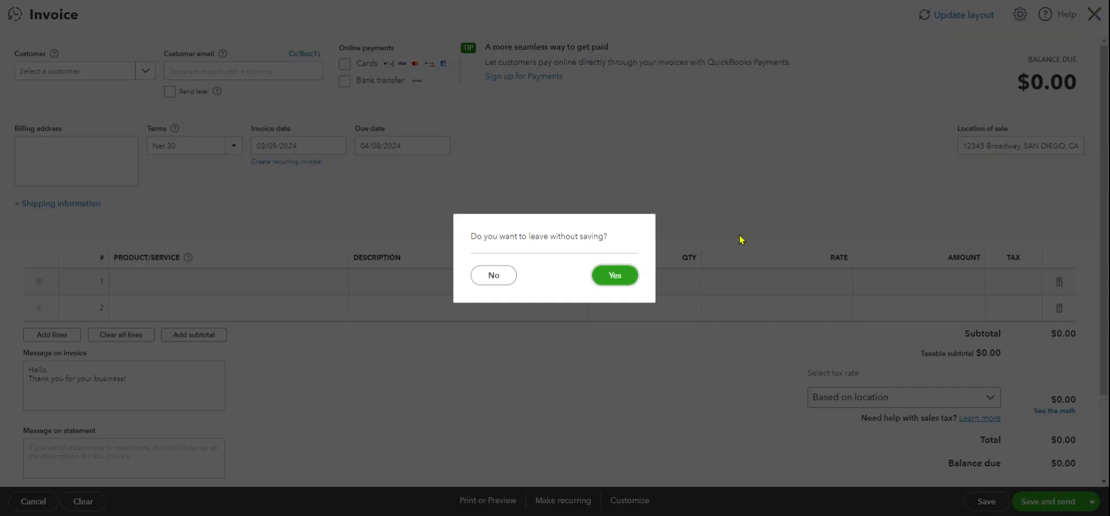
click(614, 274)
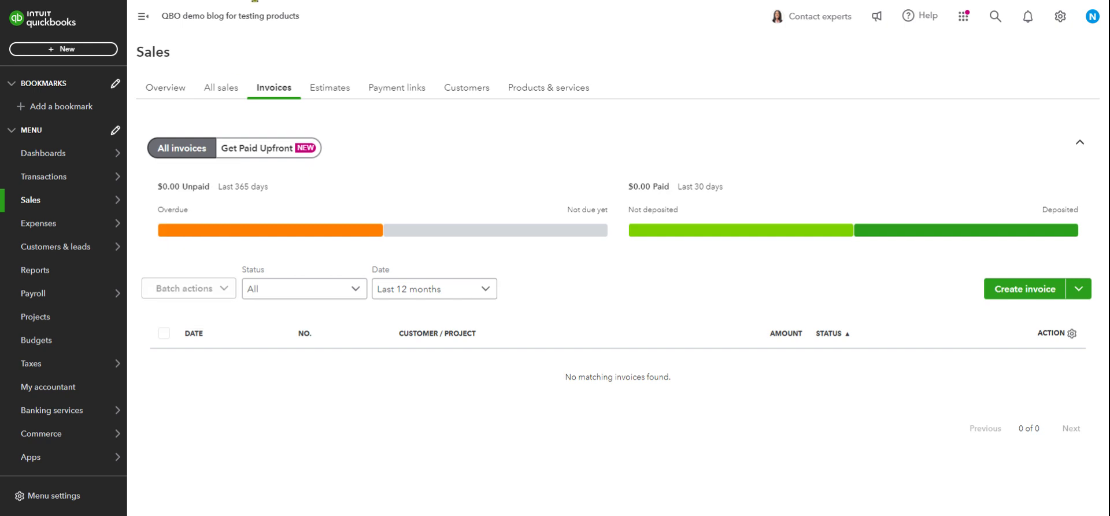
mouse_move(60, 229)
mouse_move(49, 202)
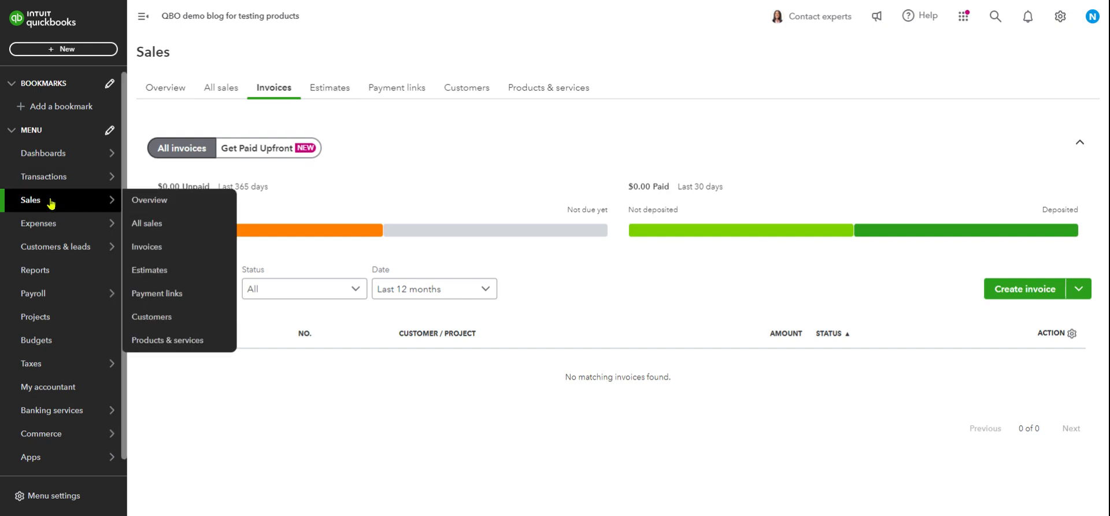
Back on Products & services, narrow Purchase Description and resize the Qty column.
click(179, 341)
scroll(541, 337, down, 1)
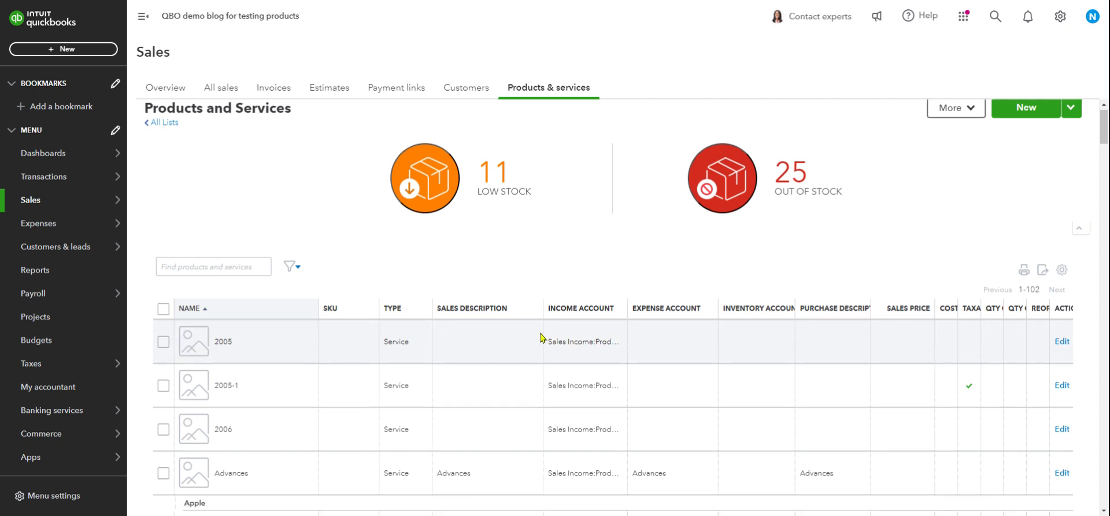
scroll(541, 337, down, 2)
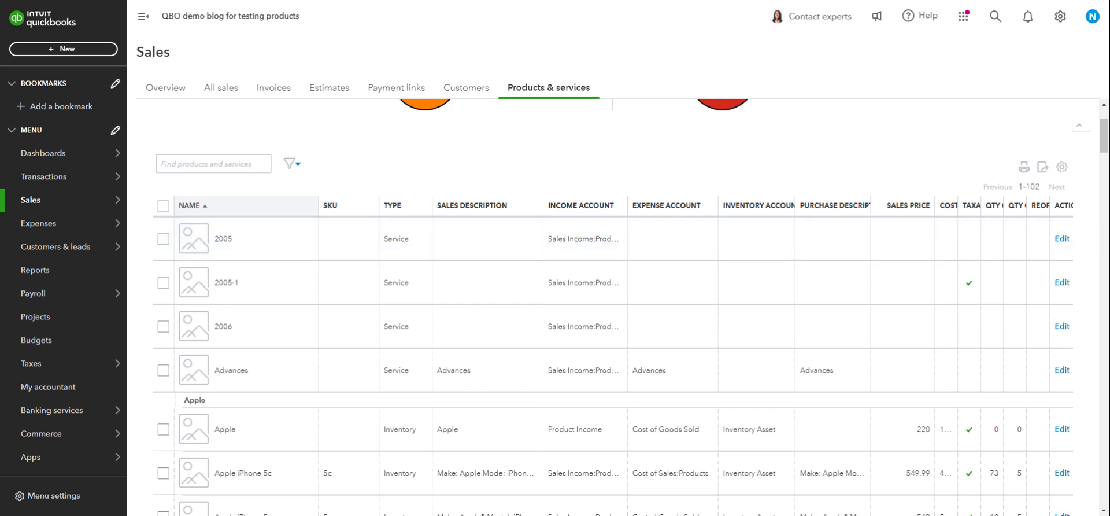
drag(870, 205, 750, 255)
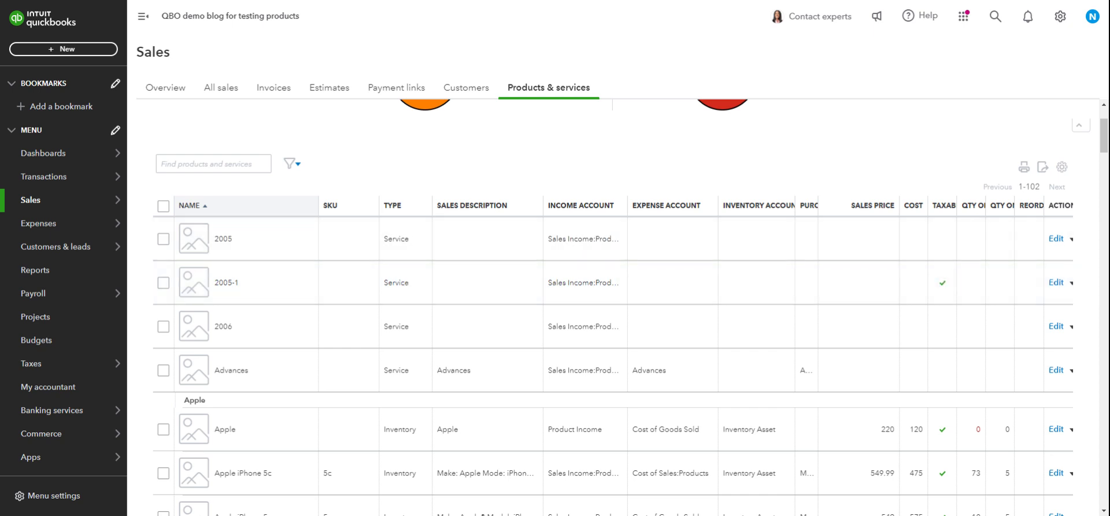
drag(985, 206, 1011, 206)
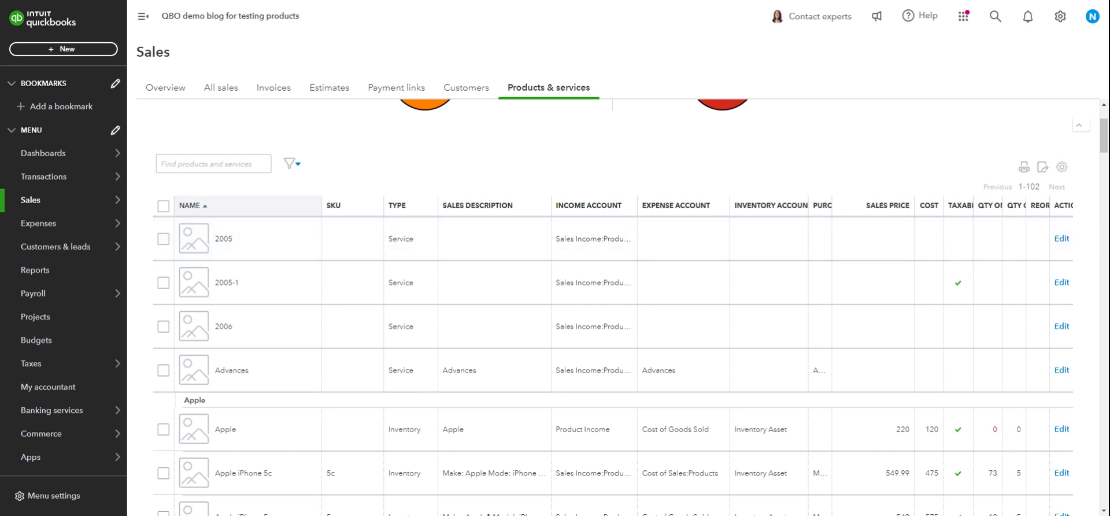
scroll(1019, 230, up, 2)
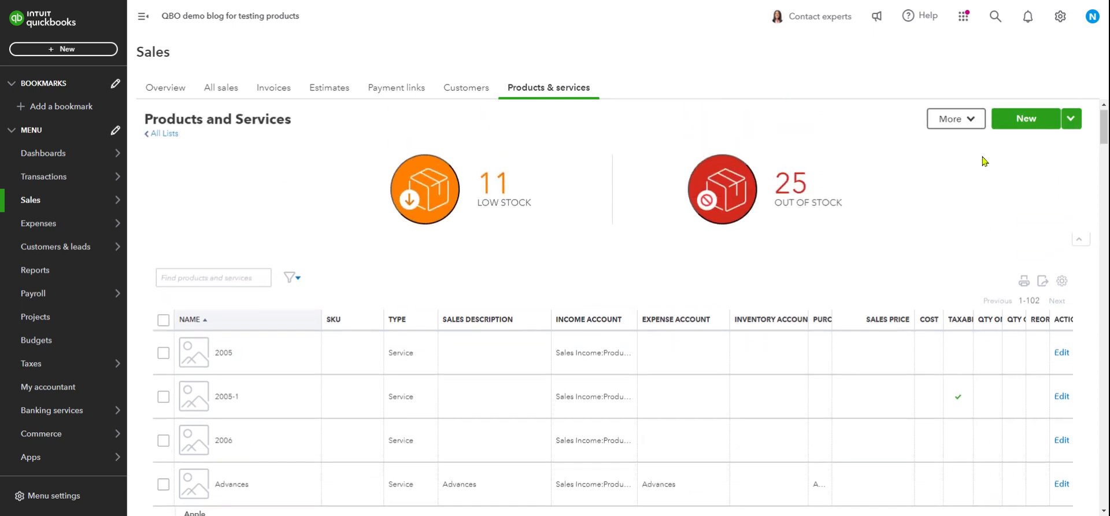
Start a new Inventory item, then close the form without choosing a category.
click(1017, 121)
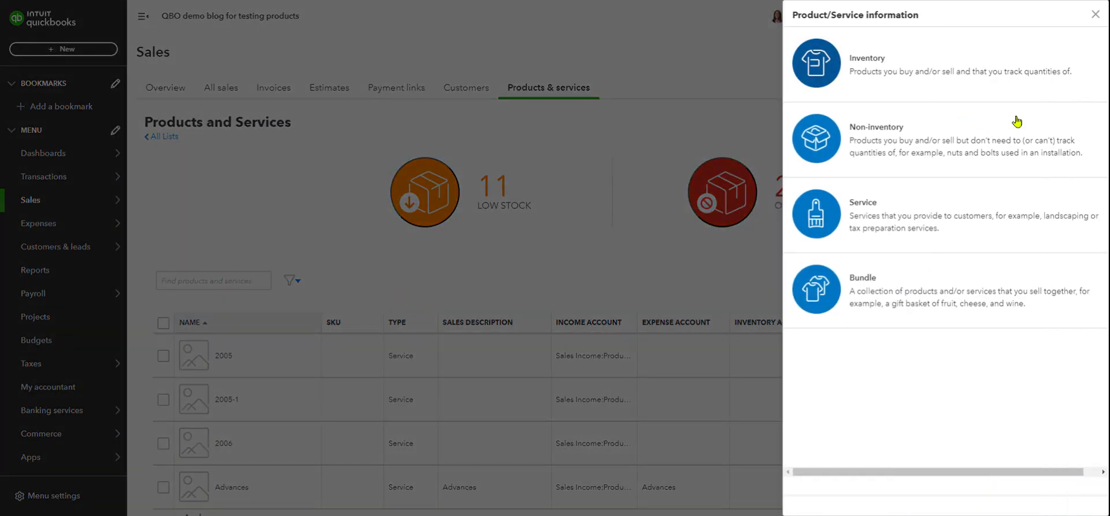
click(878, 76)
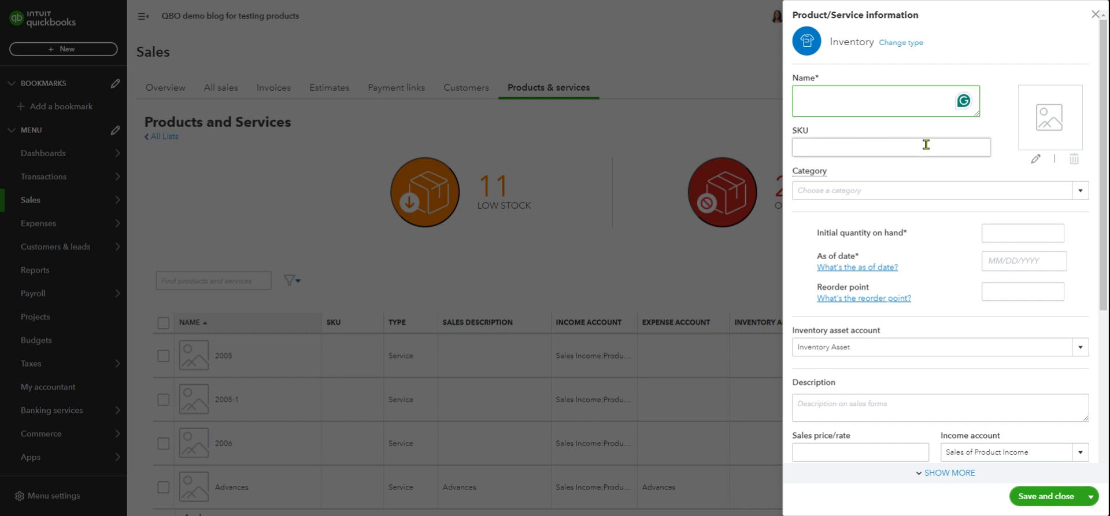
click(1053, 118)
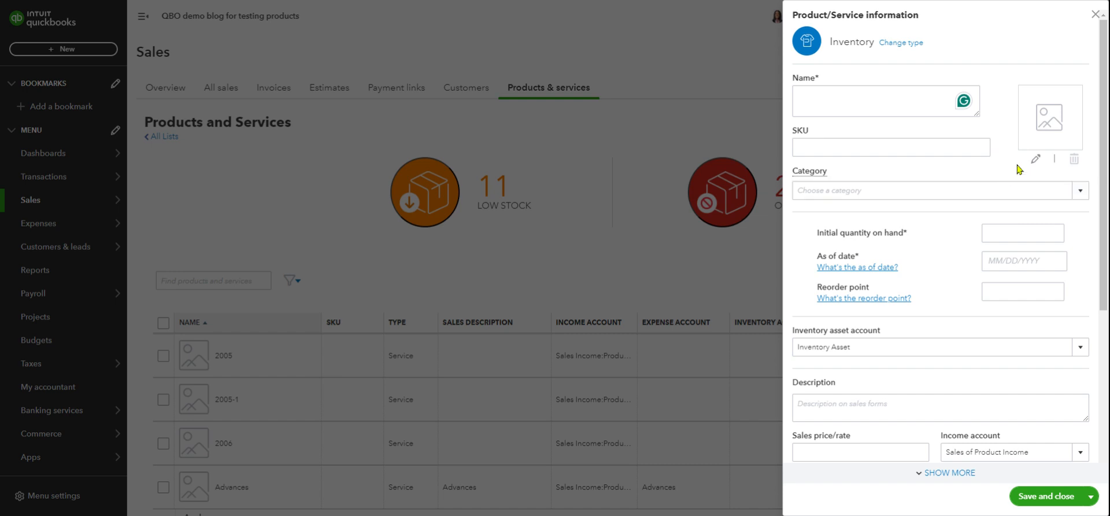
click(1078, 192)
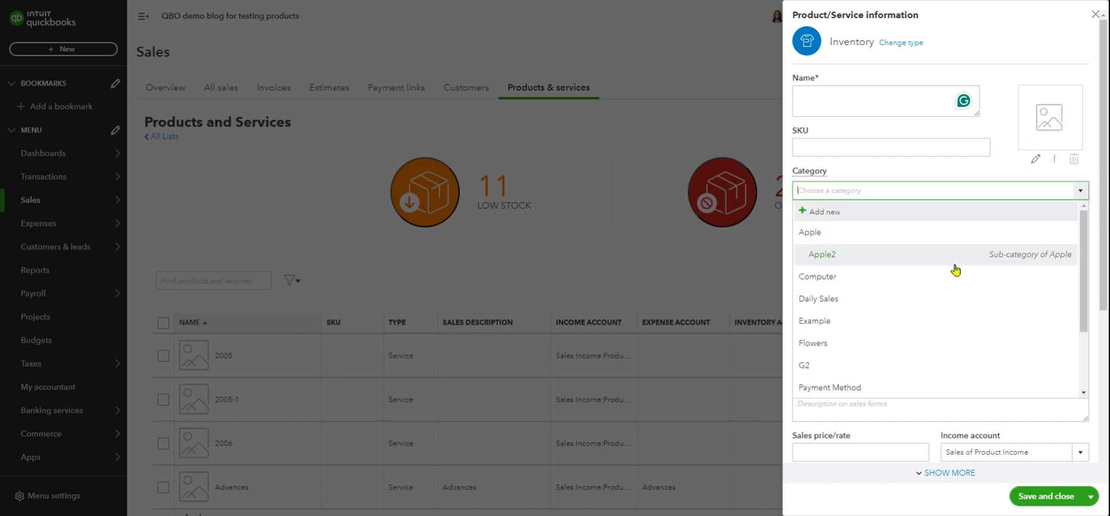
double_click(999, 167)
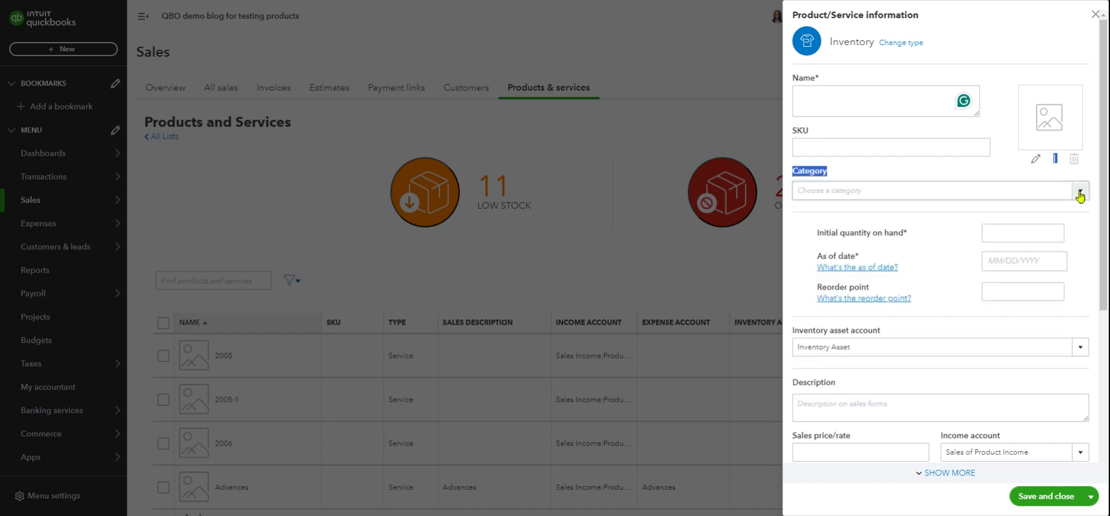
click(909, 162)
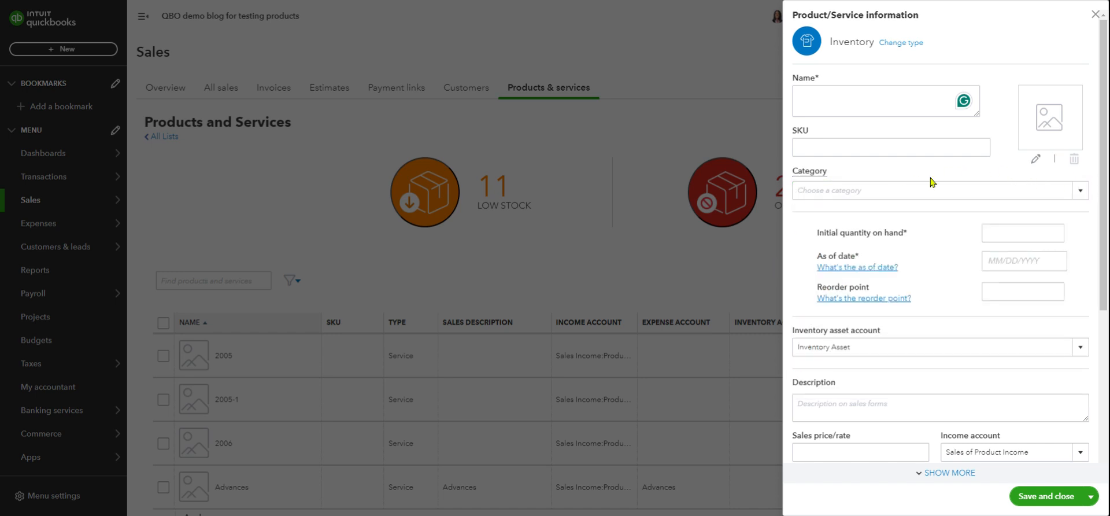
click(1095, 14)
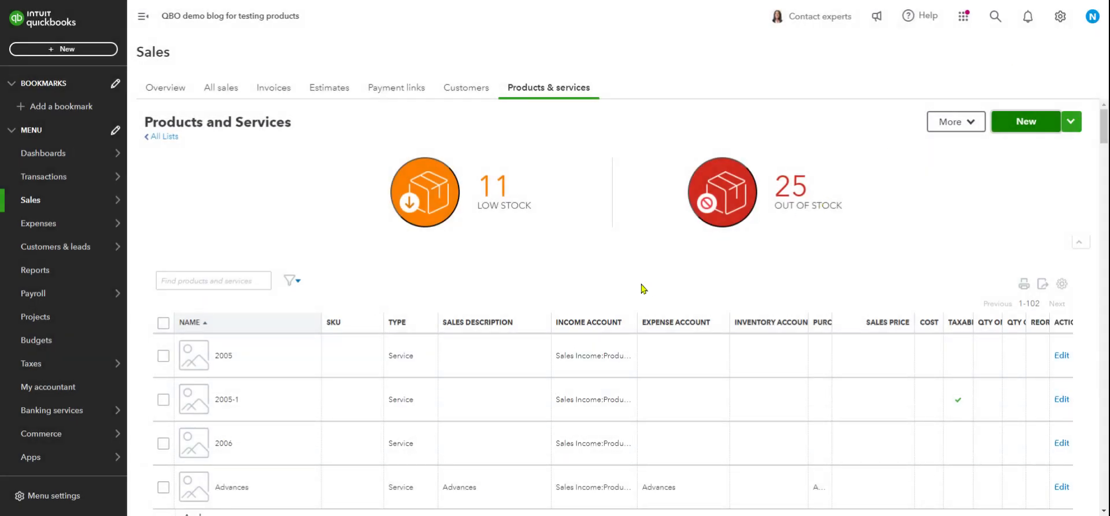
Open a fresh blank Inventory item form from Products and Services.
scroll(487, 405, down, 5)
scroll(507, 307, up, 5)
click(474, 325)
click(1014, 121)
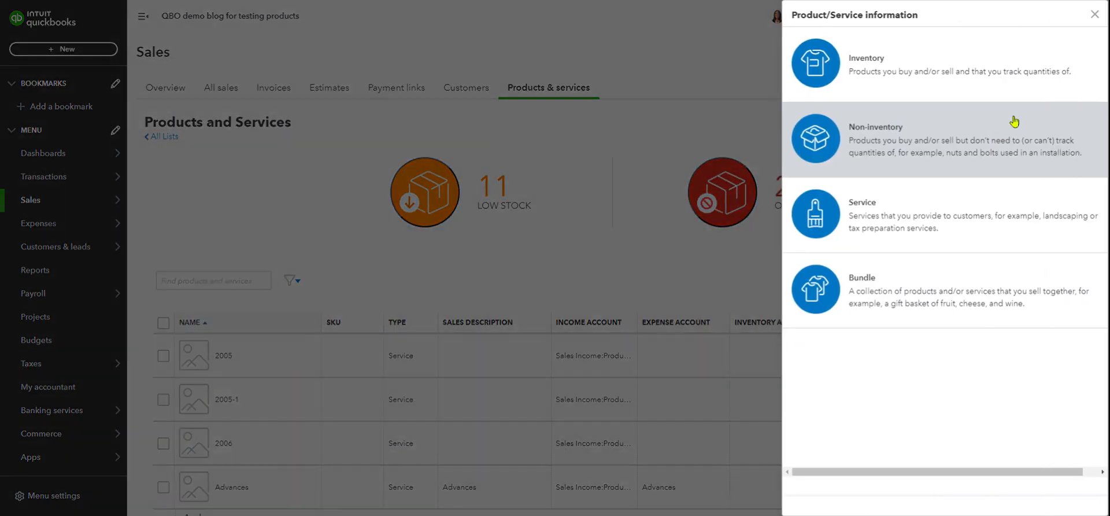
click(874, 66)
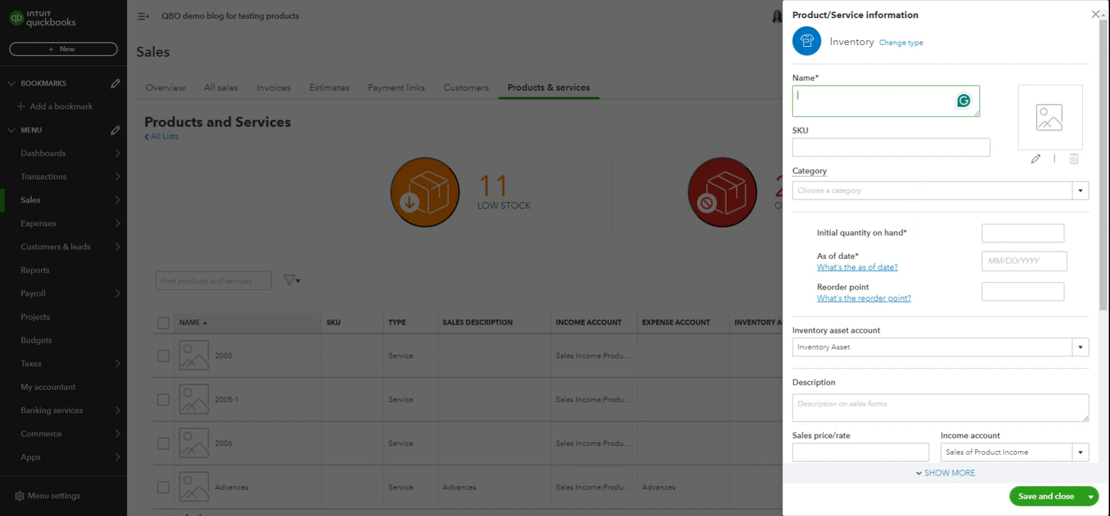
Enter 0 as the item's initial quantity on hand, then move to the reorder point.
click(1006, 226)
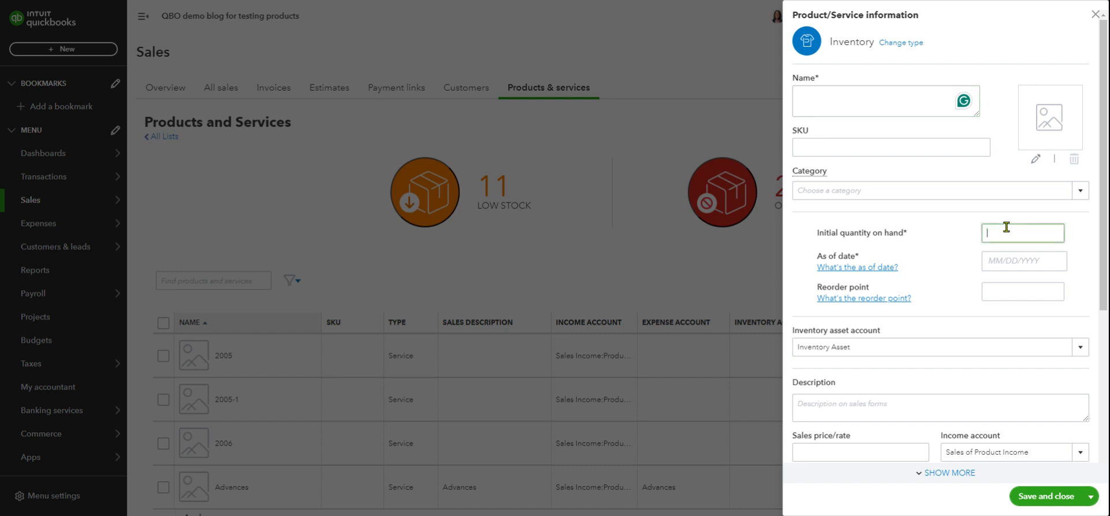
text(0)
click(998, 294)
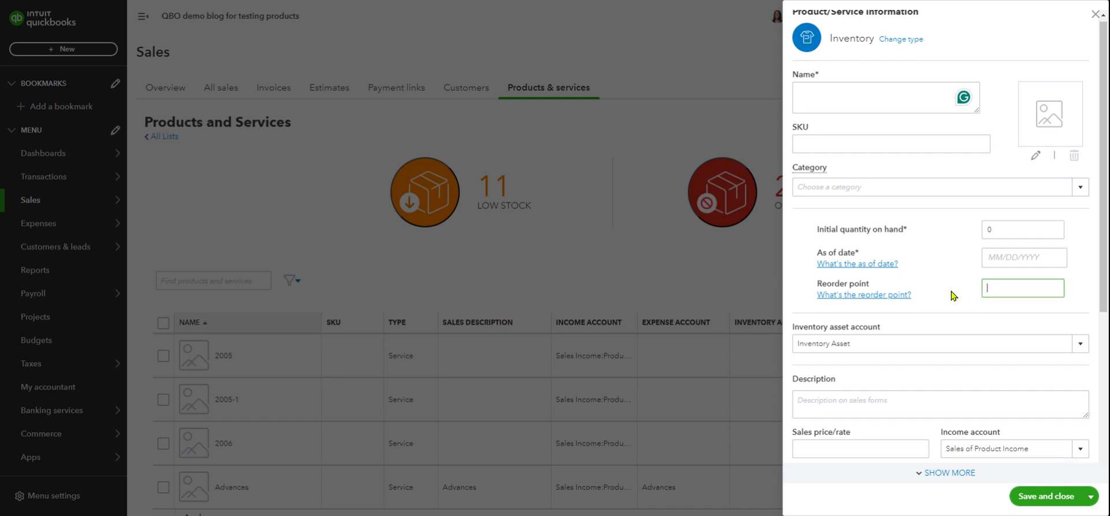
scroll(952, 296, down, 2)
scroll(952, 296, up, 2)
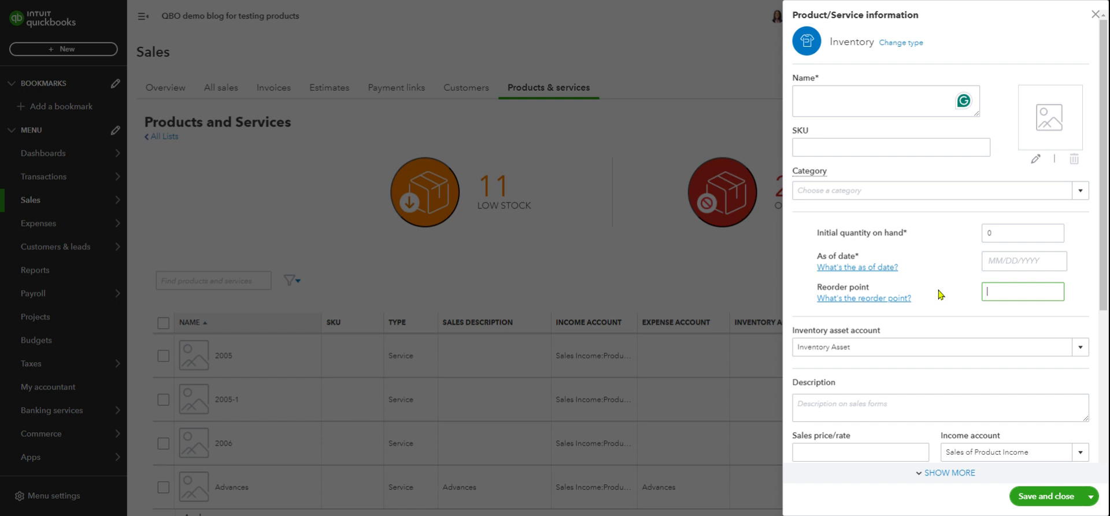
scroll(942, 286, down, 1)
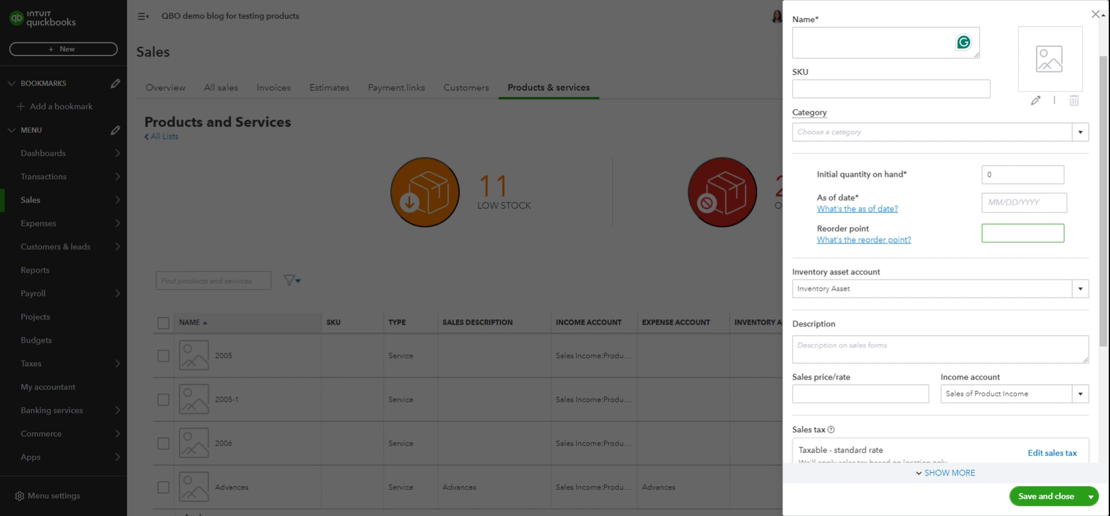
scroll(954, 250, down, 1)
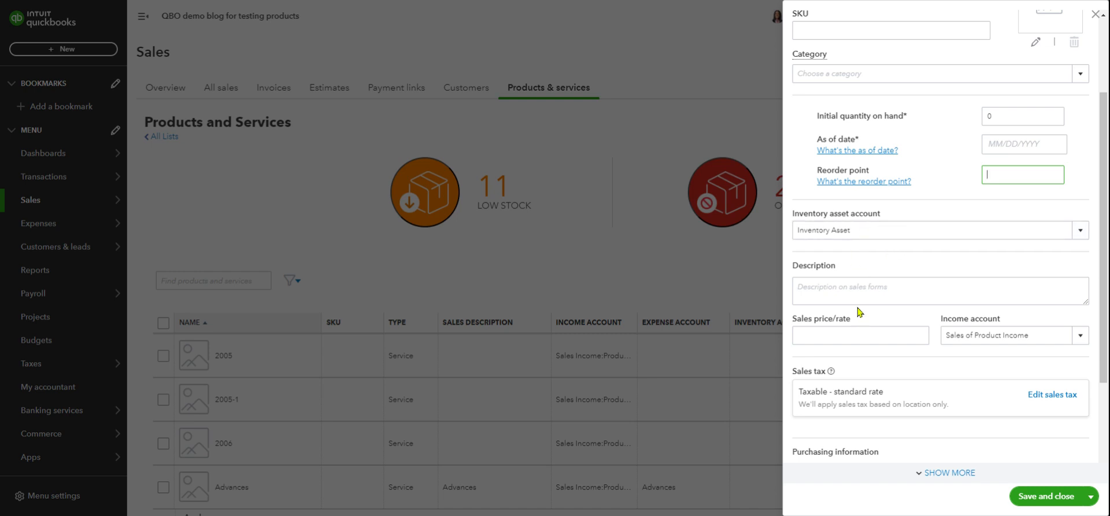
click(828, 292)
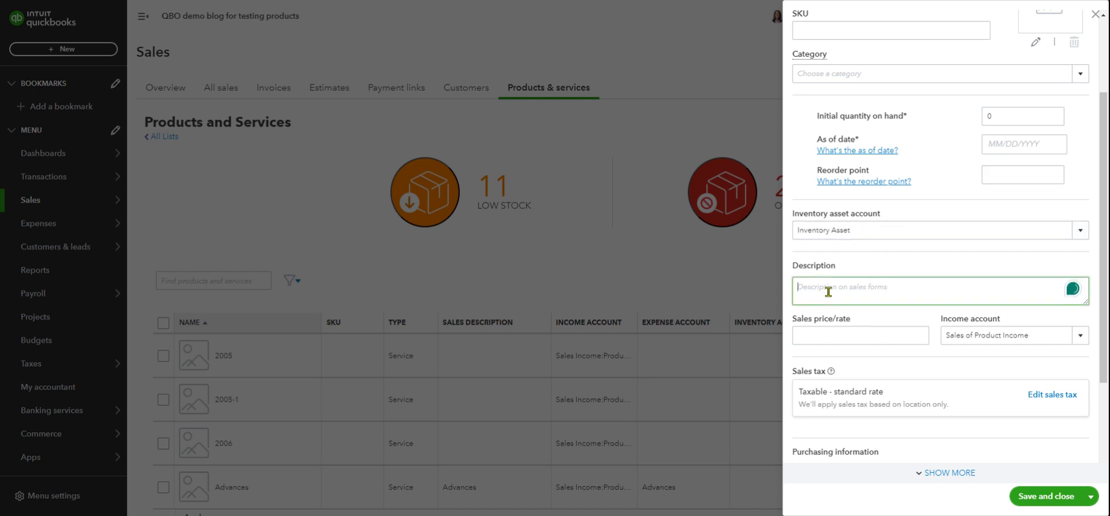
click(834, 337)
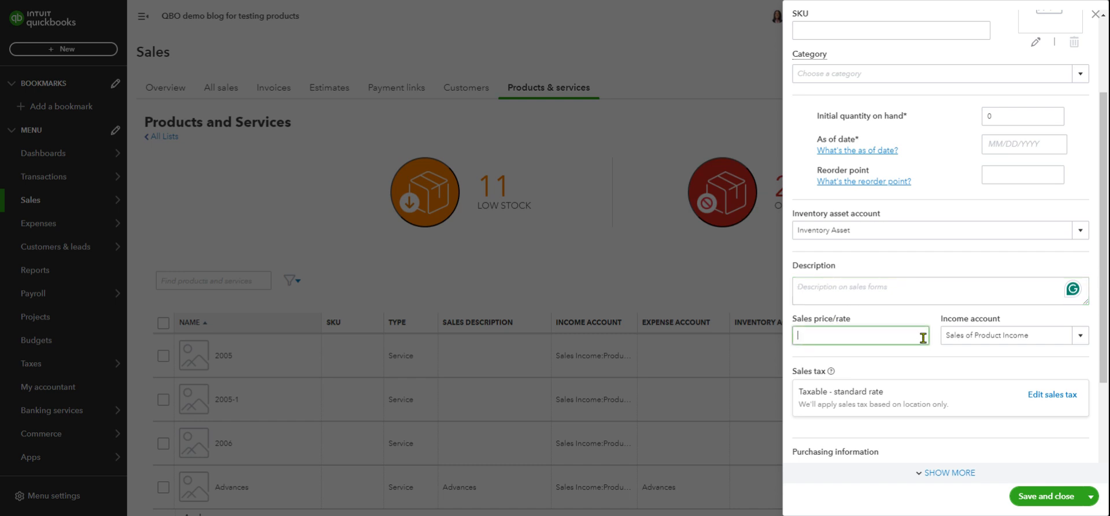
click(1081, 339)
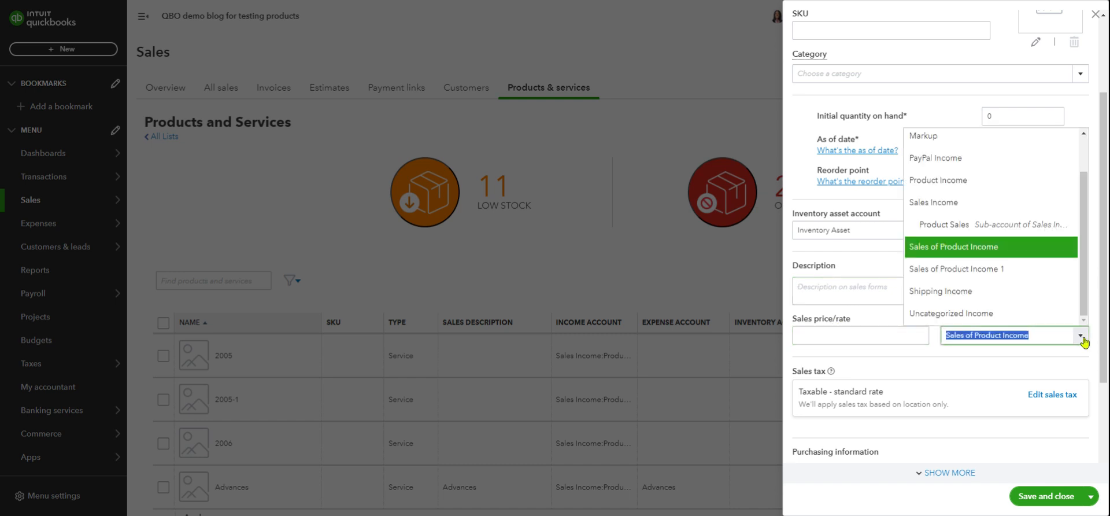
click(889, 264)
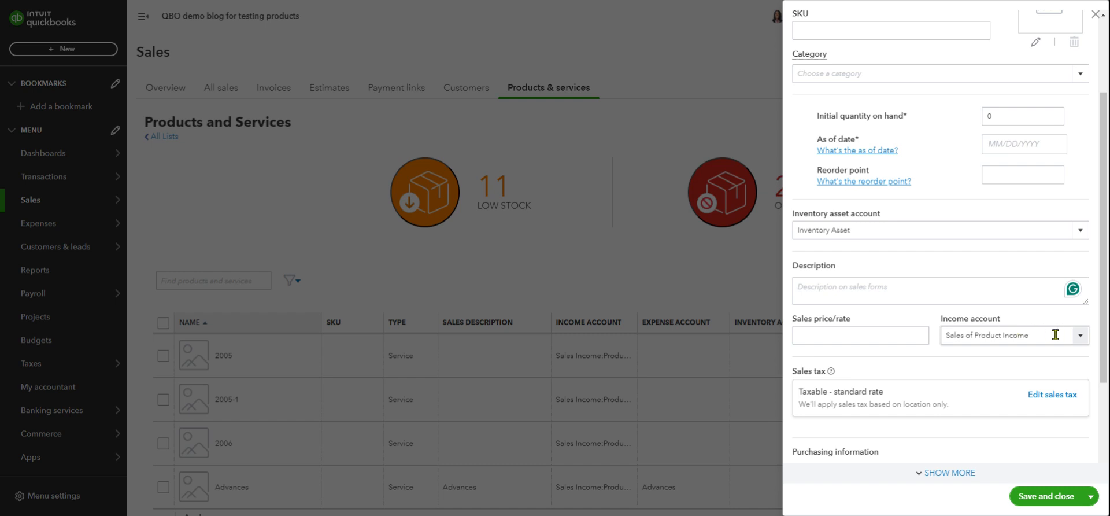
click(1080, 341)
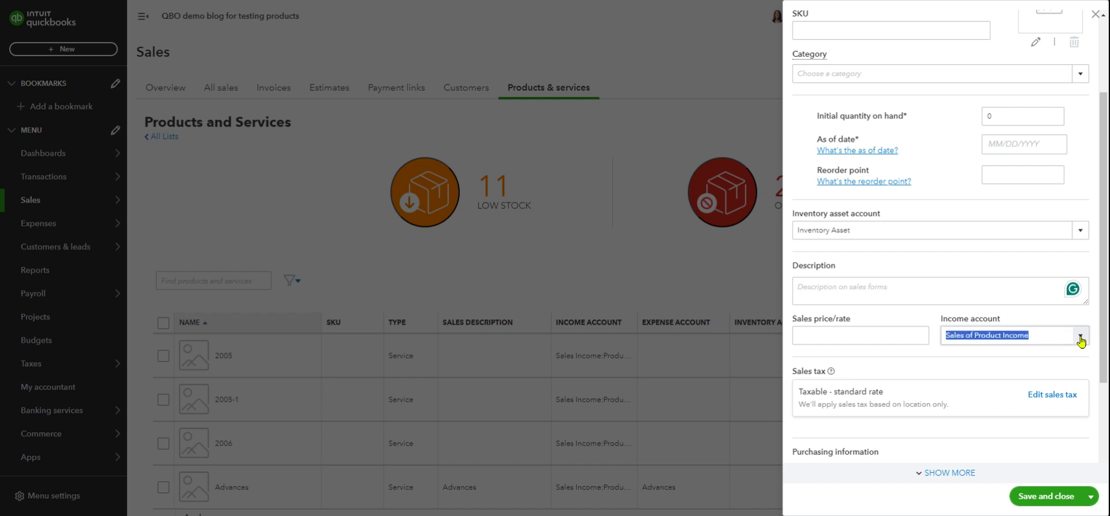
click(879, 268)
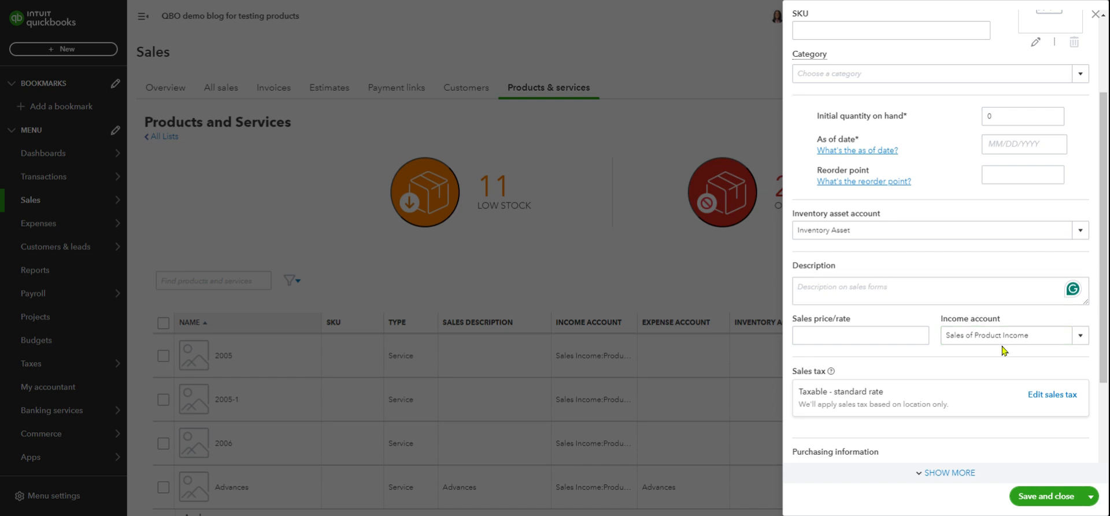
scroll(998, 352, down, 3)
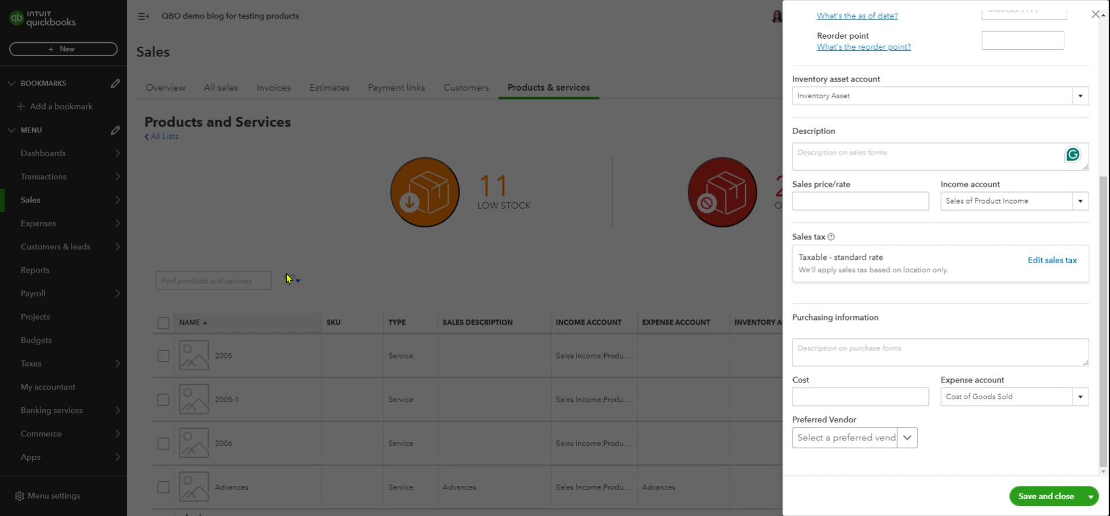
click(1051, 262)
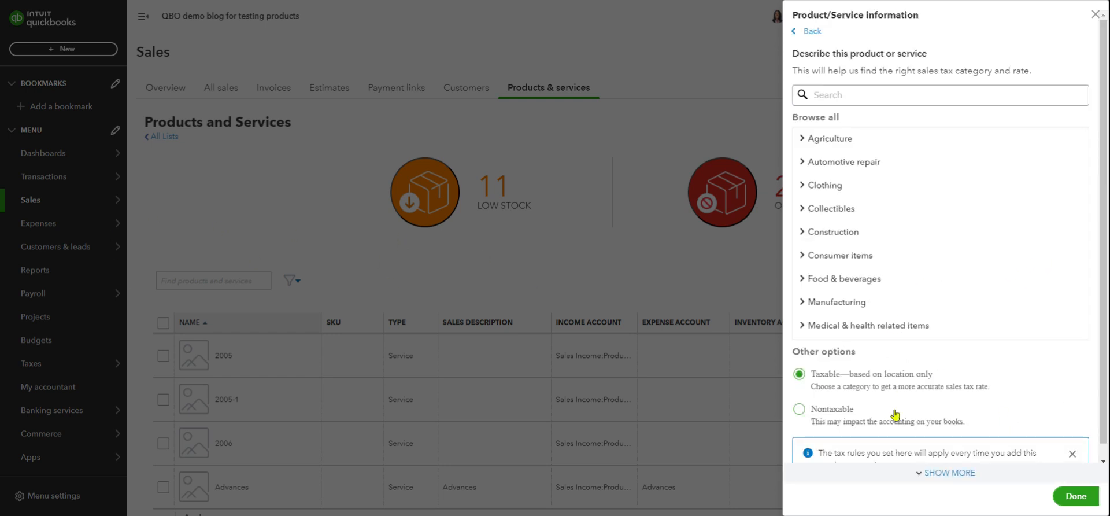
click(798, 35)
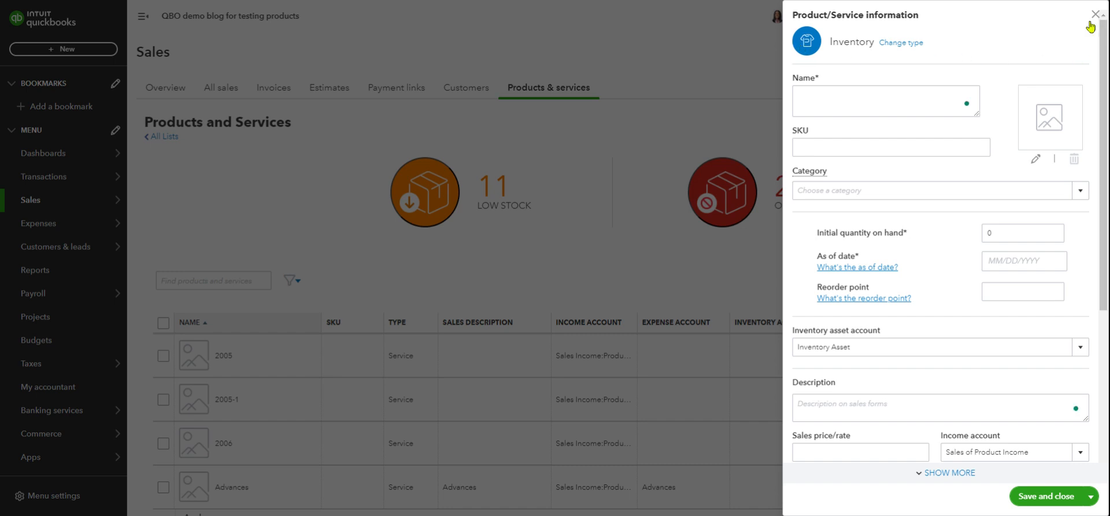
scroll(1035, 179, down, 4)
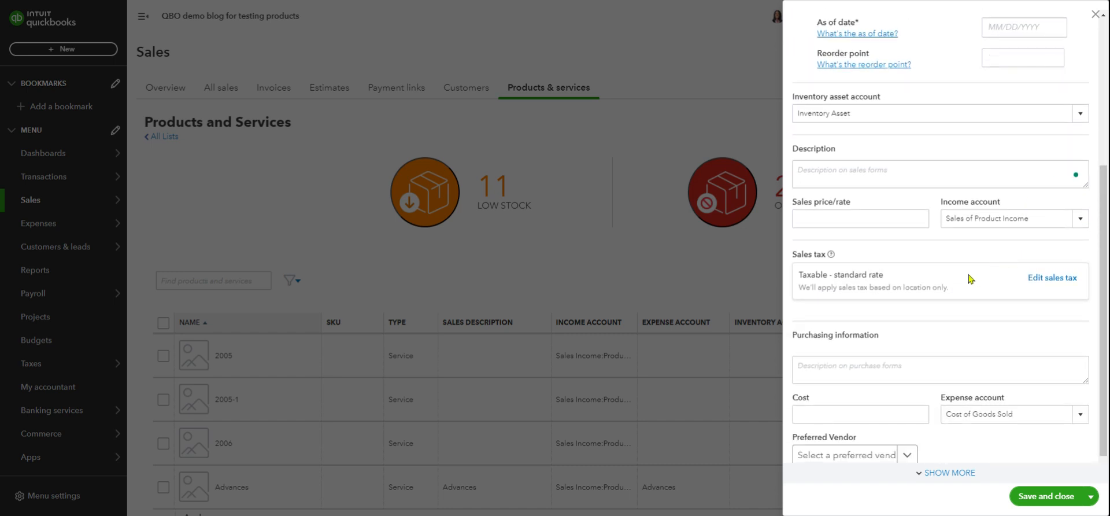
Set the item's expense account to Cost of Sales:Products.
scroll(967, 292, down, 1)
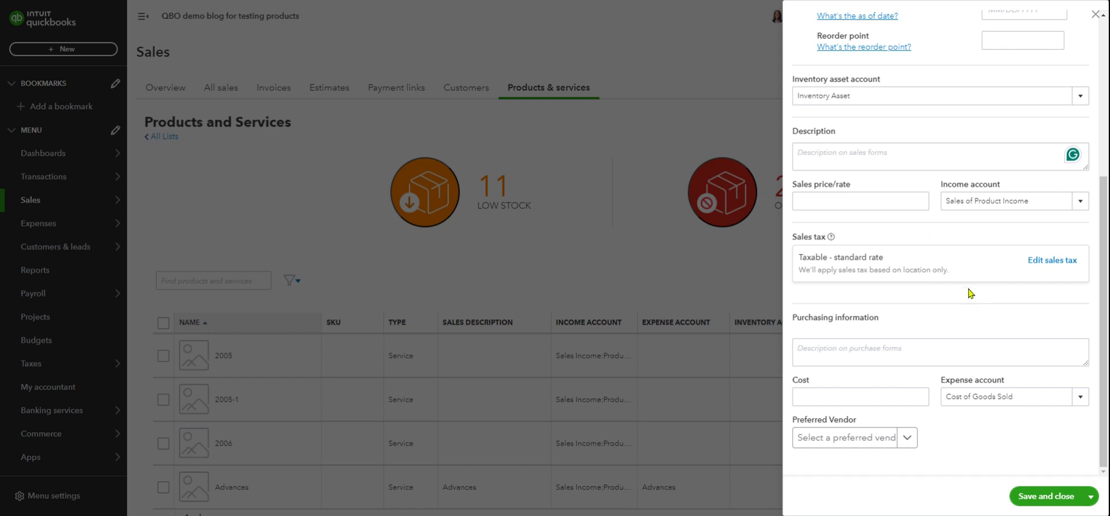
click(835, 352)
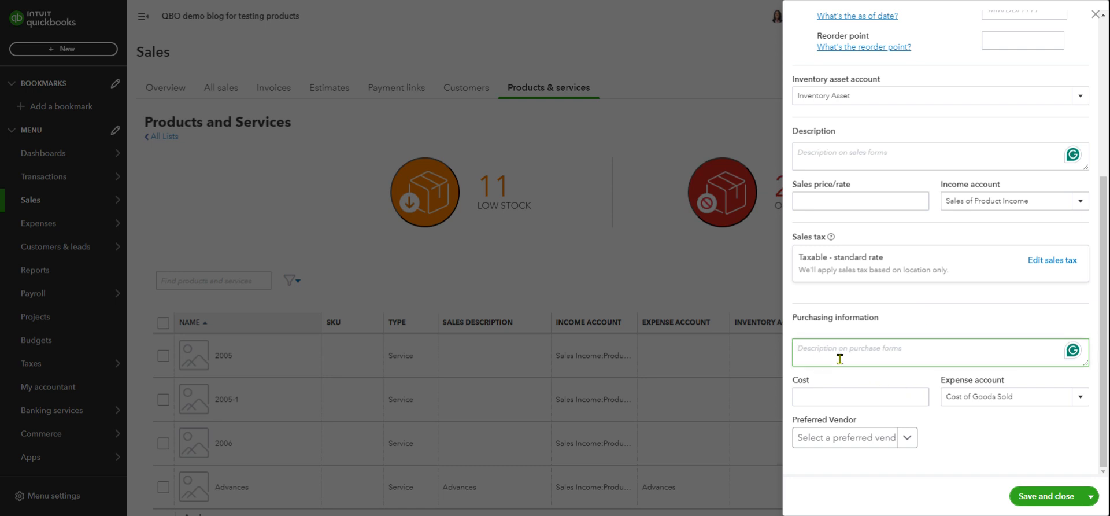
click(852, 396)
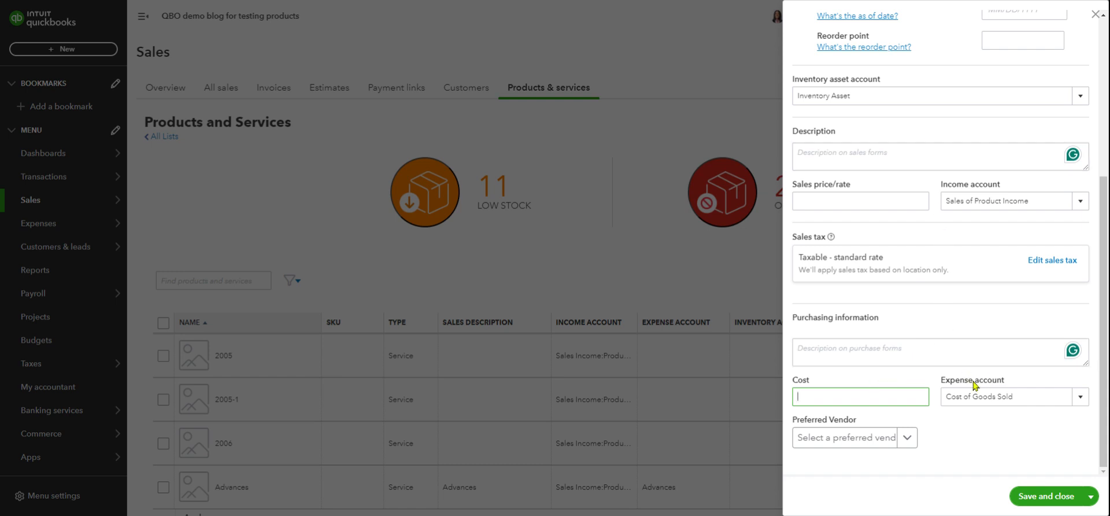
click(1080, 397)
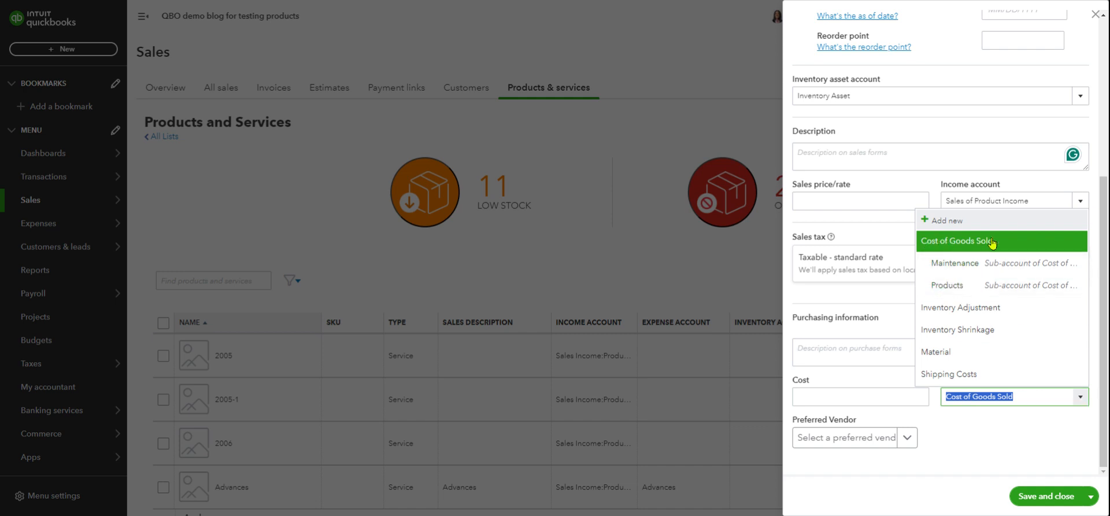
click(934, 289)
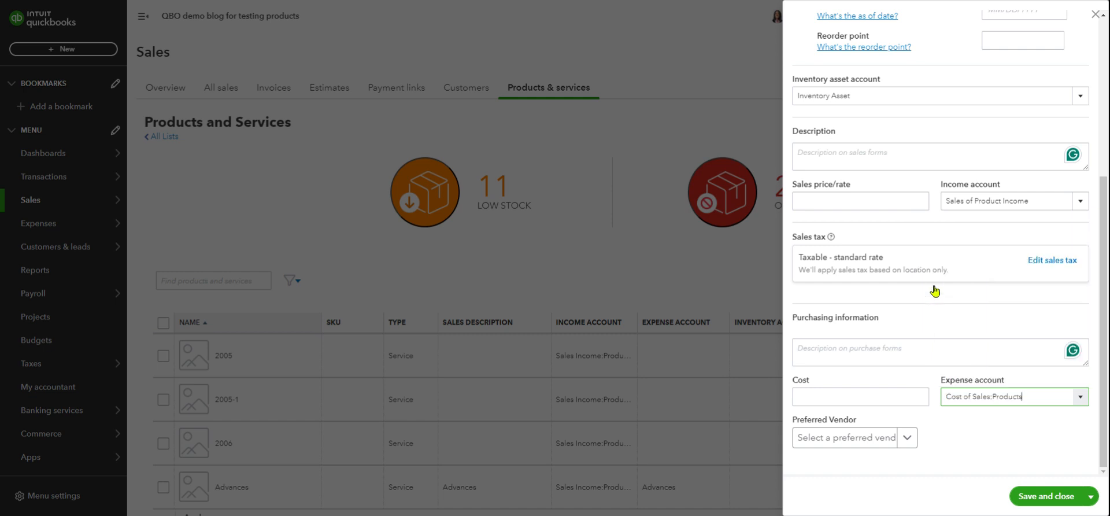
click(981, 321)
Choose A1 Supplier as the preferred vendor and review the item panel.
click(908, 440)
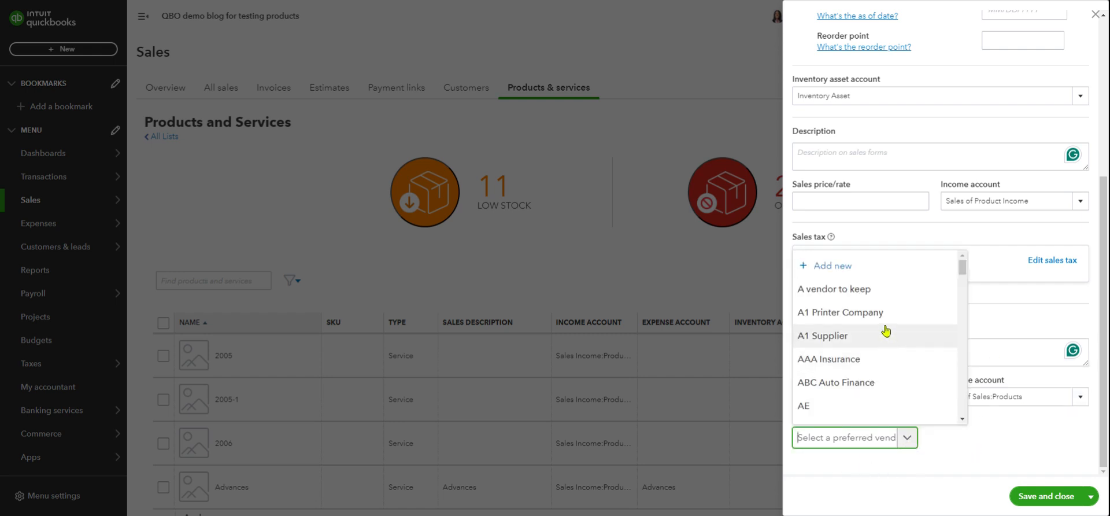
click(879, 350)
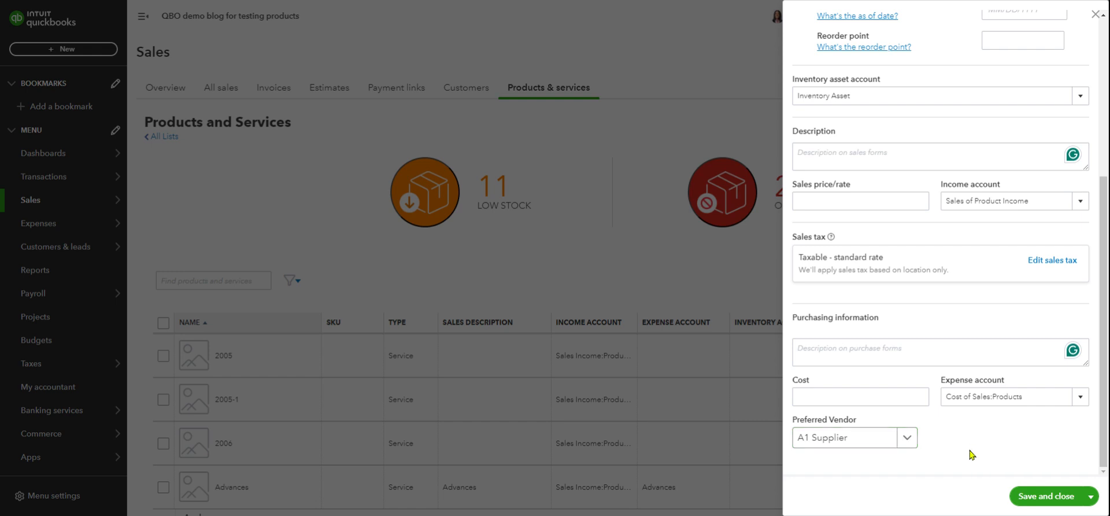
scroll(954, 323, up, 3)
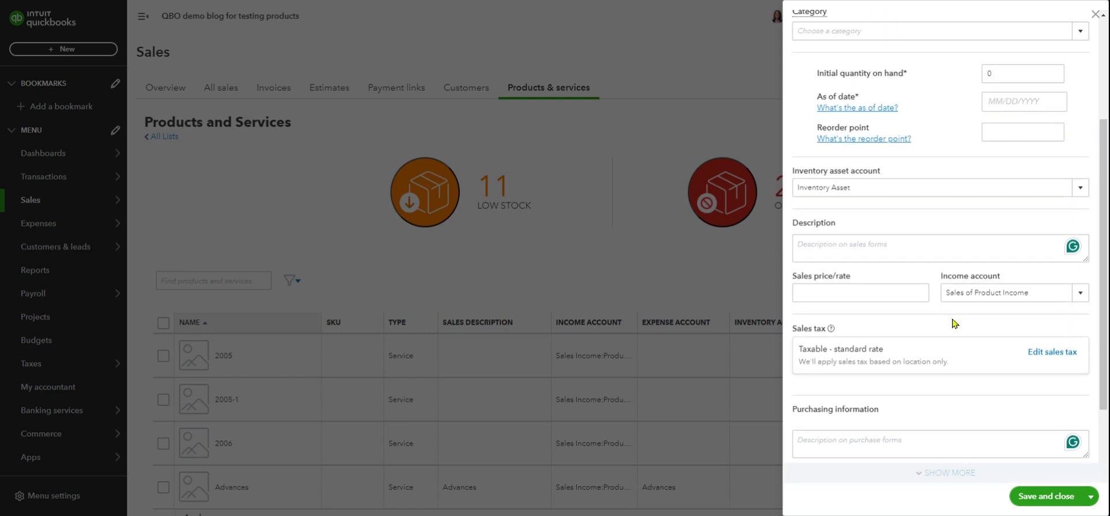
scroll(954, 198, down, 3)
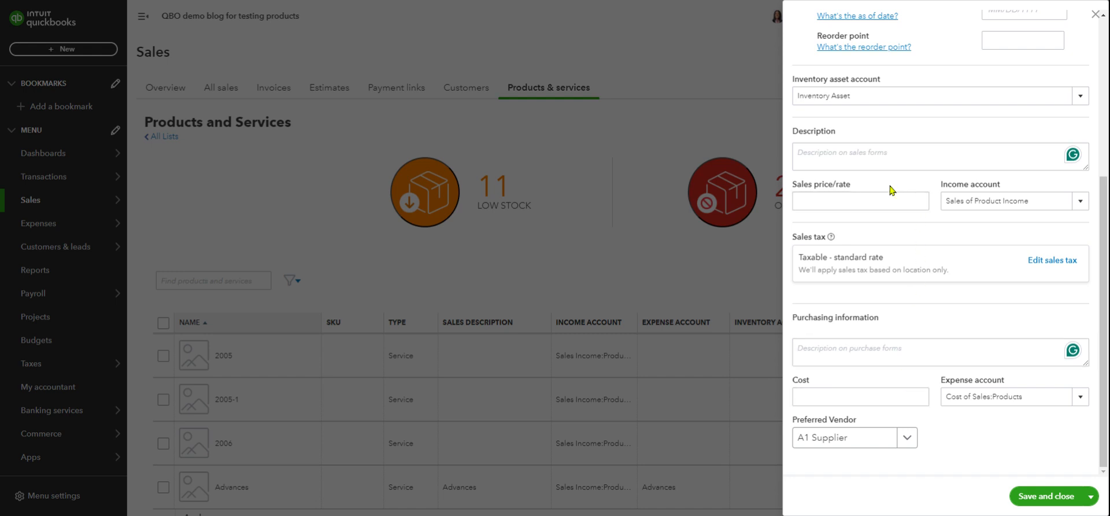
Enter sales price 100 and cost 65, correcting an interim cost of 55.
click(880, 199)
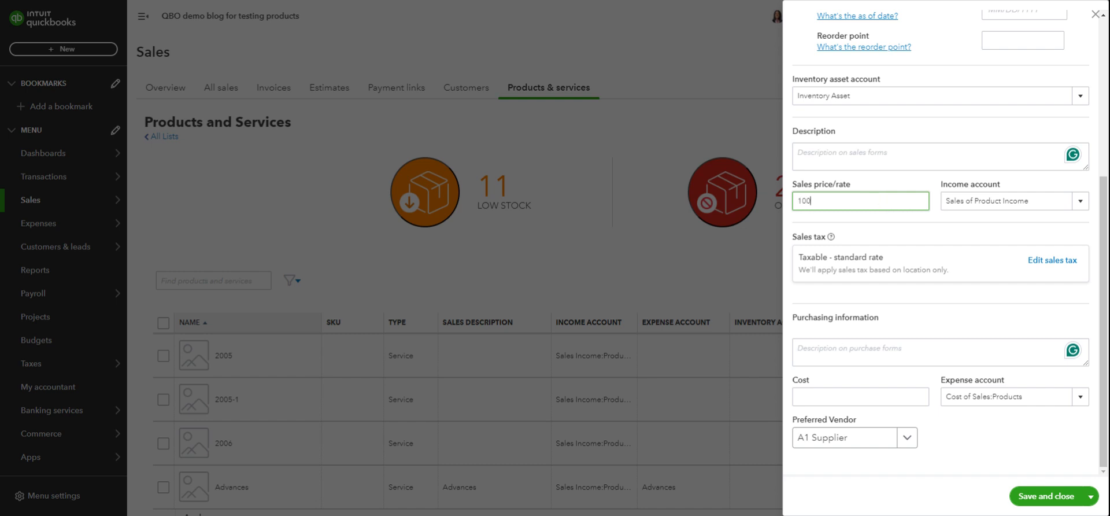
click(849, 403)
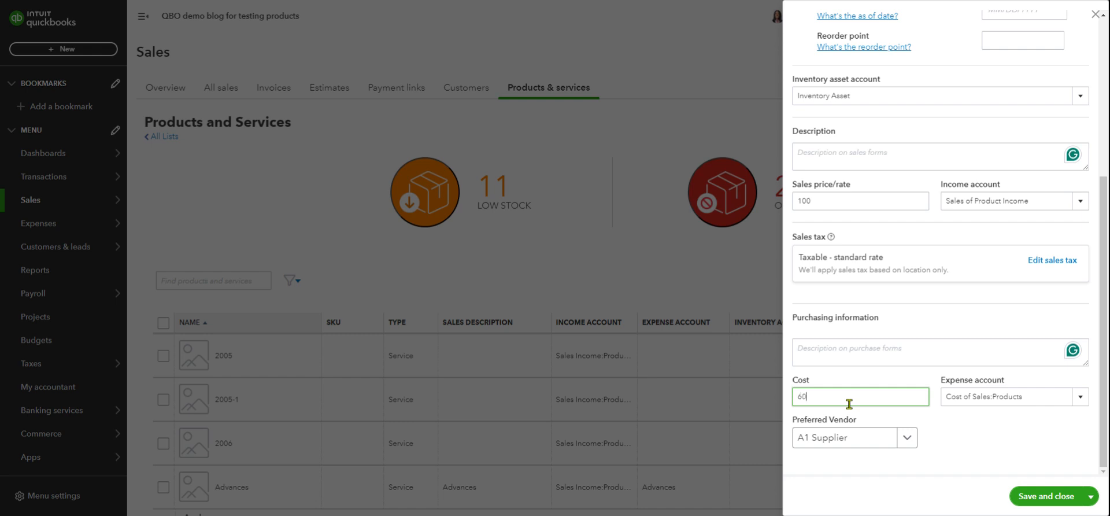
click(999, 447)
double_click(845, 398)
click(962, 433)
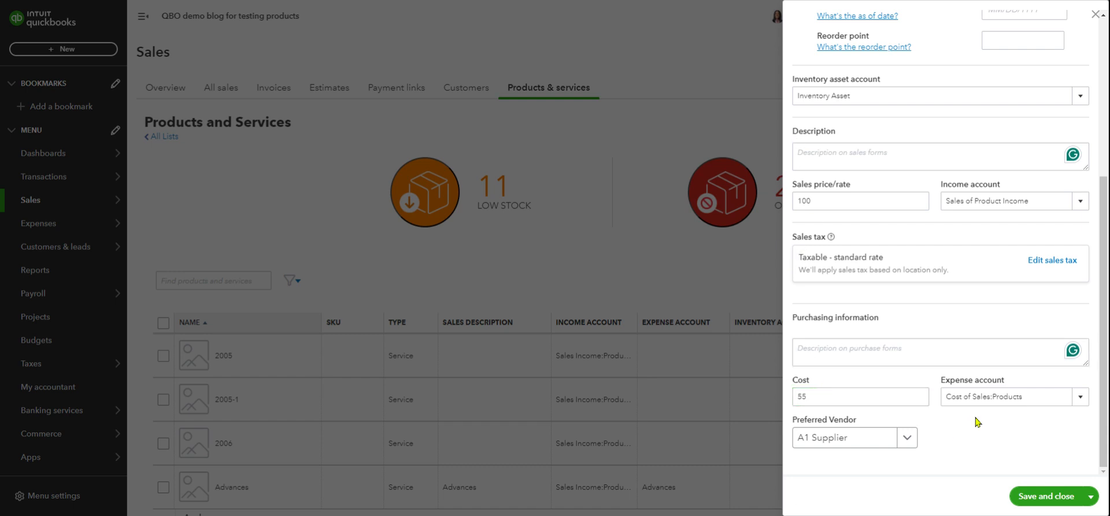
click(810, 393)
double_click(820, 393)
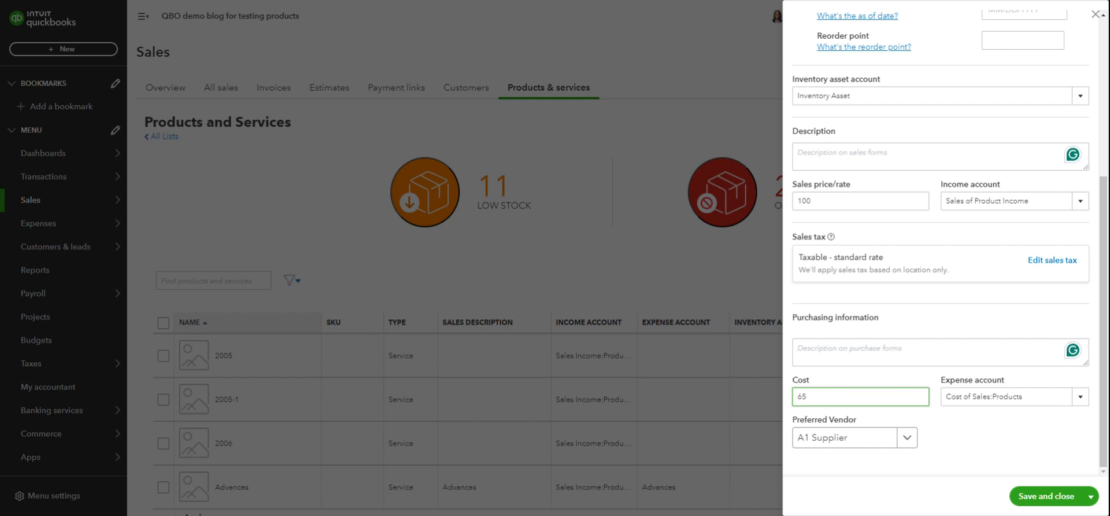
click(1000, 453)
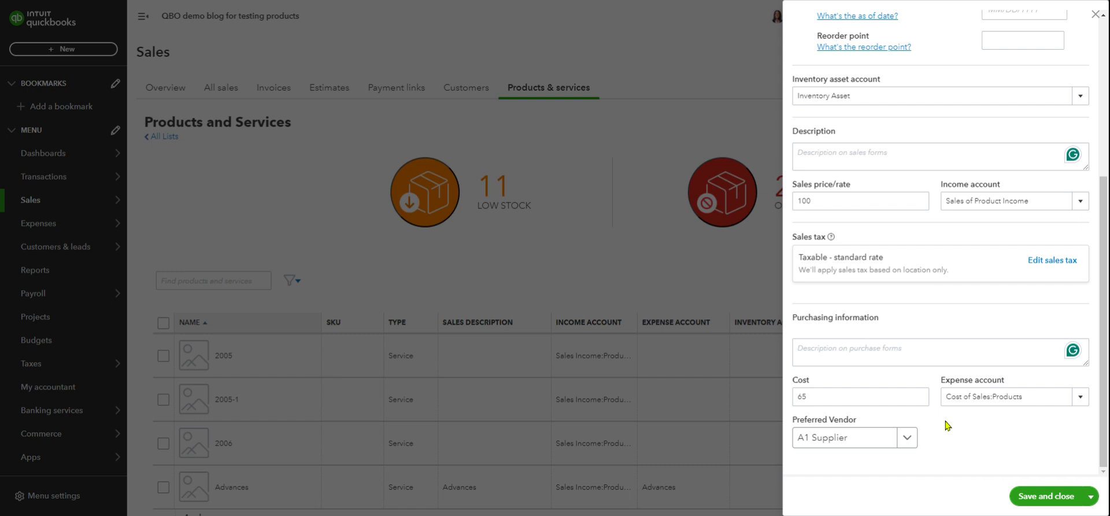
Close the inventory item panel and return to the products list.
click(1095, 16)
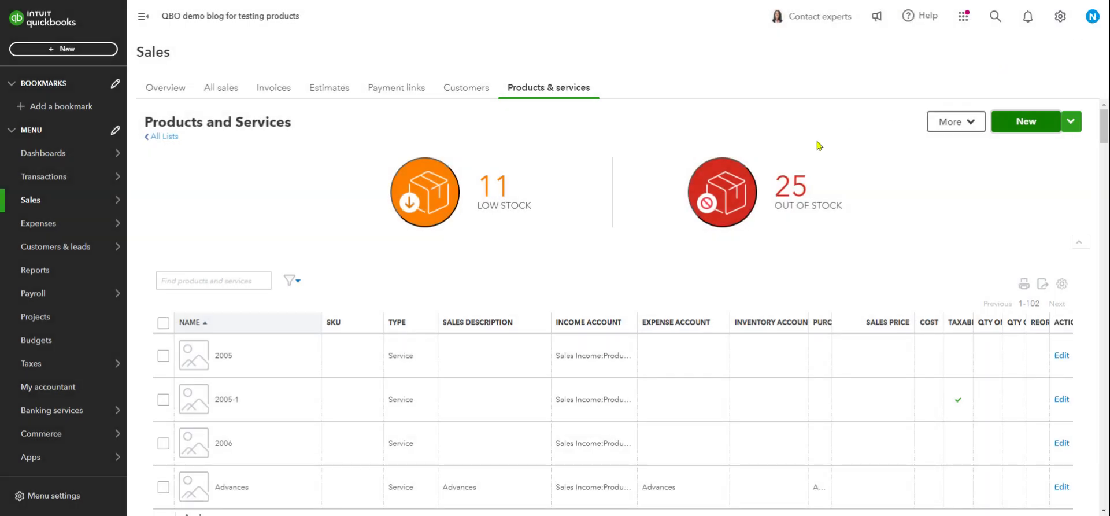
scroll(607, 277, down, 3)
scroll(607, 278, up, 3)
scroll(1012, 213, down, 2)
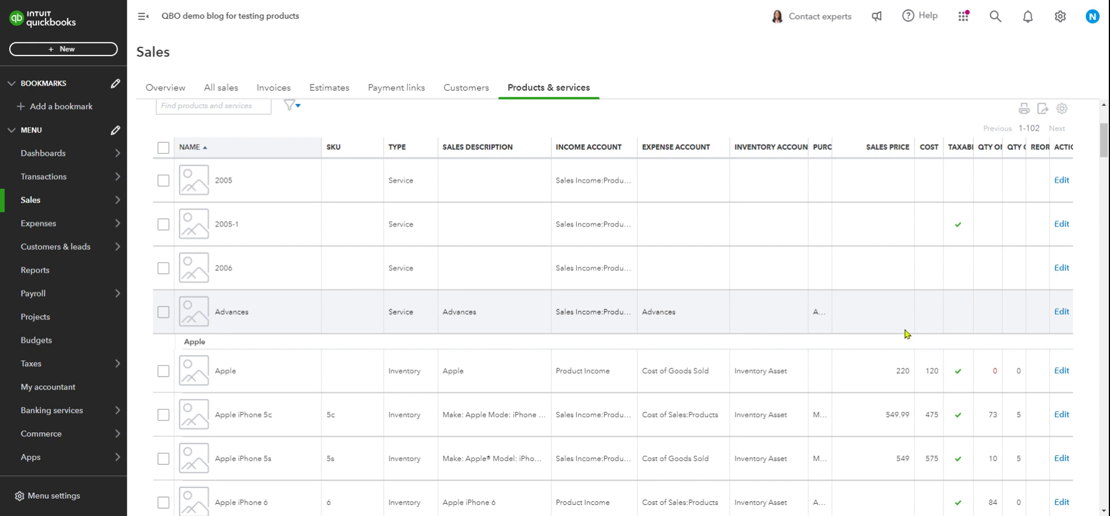
scroll(913, 331, down, 2)
scroll(906, 334, up, 4)
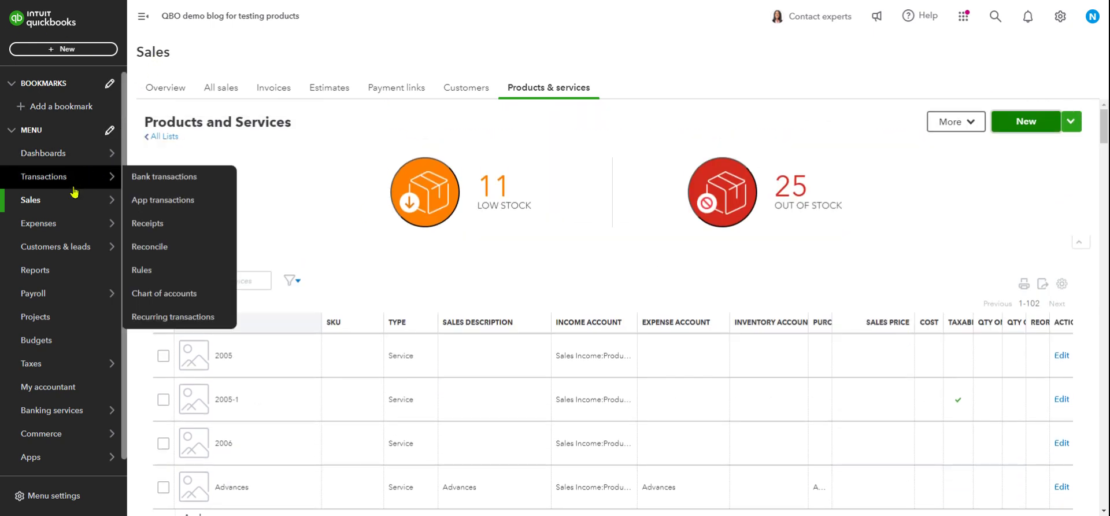
click(72, 51)
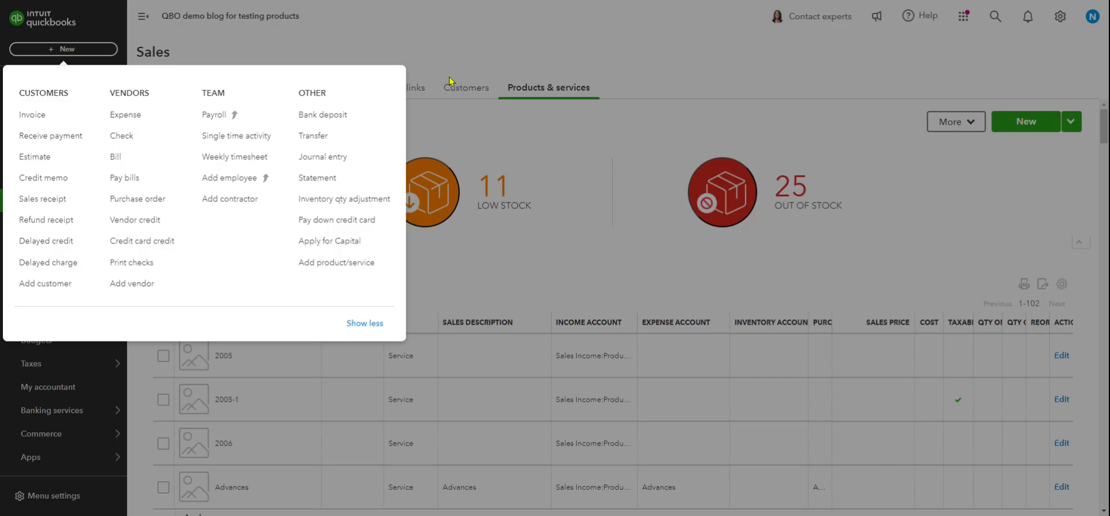
click(543, 163)
Go to the Vendors list under Expenses and bring up the create-new list.
mouse_move(55, 181)
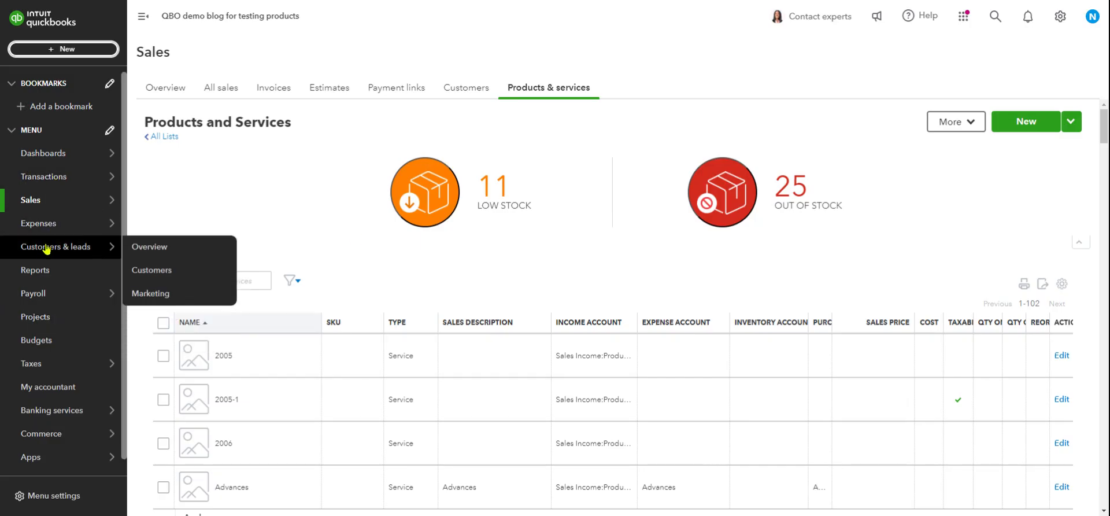
mouse_move(37, 218)
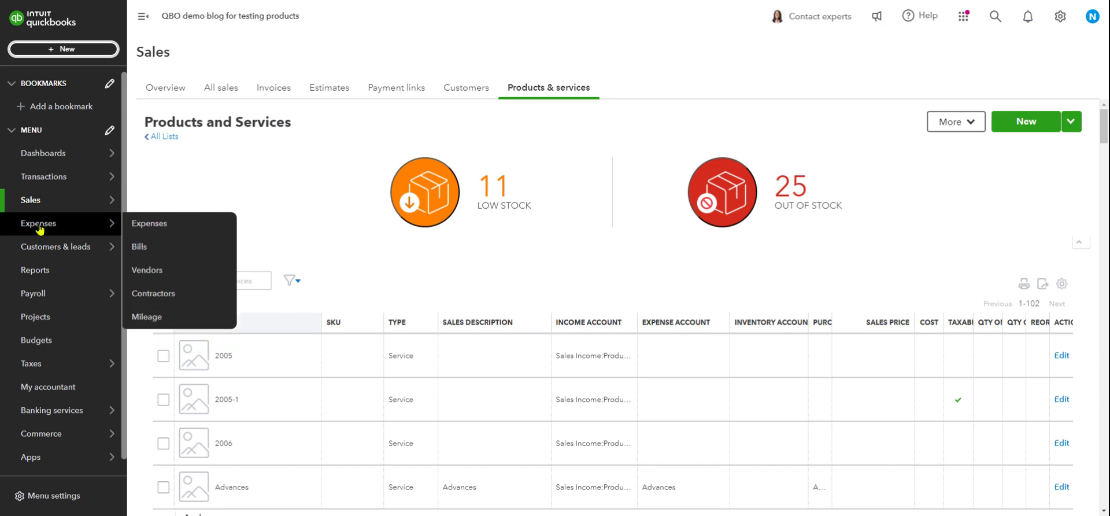
click(148, 270)
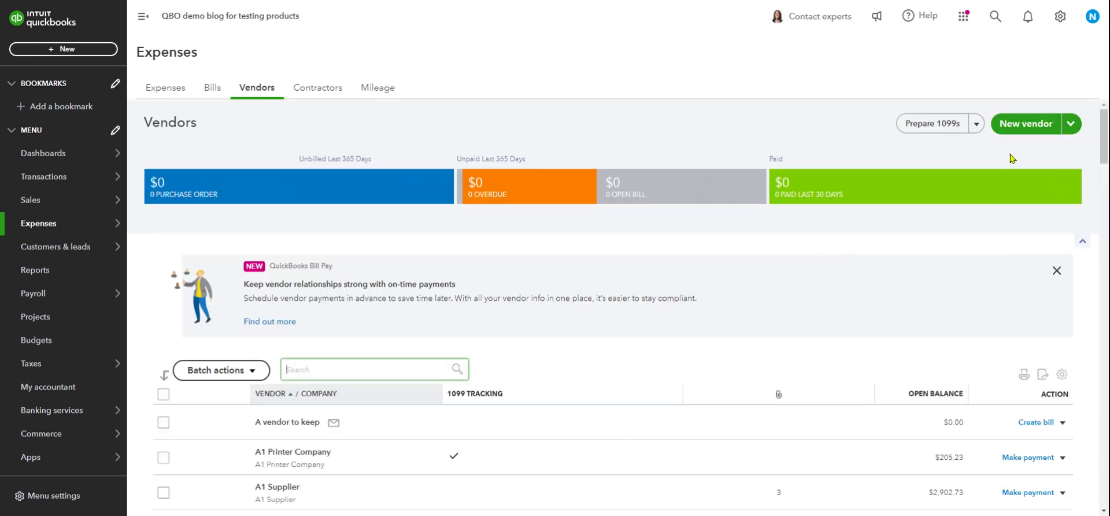
scroll(973, 290, down, 3)
scroll(973, 290, up, 3)
click(80, 53)
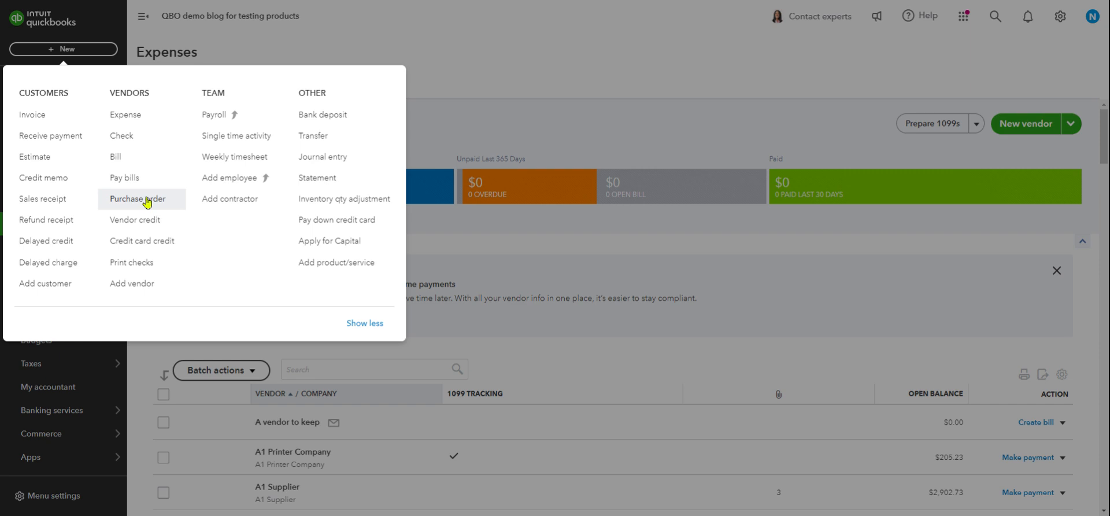
Start a new Expense, collapse Category details and expand the Item details table.
click(139, 121)
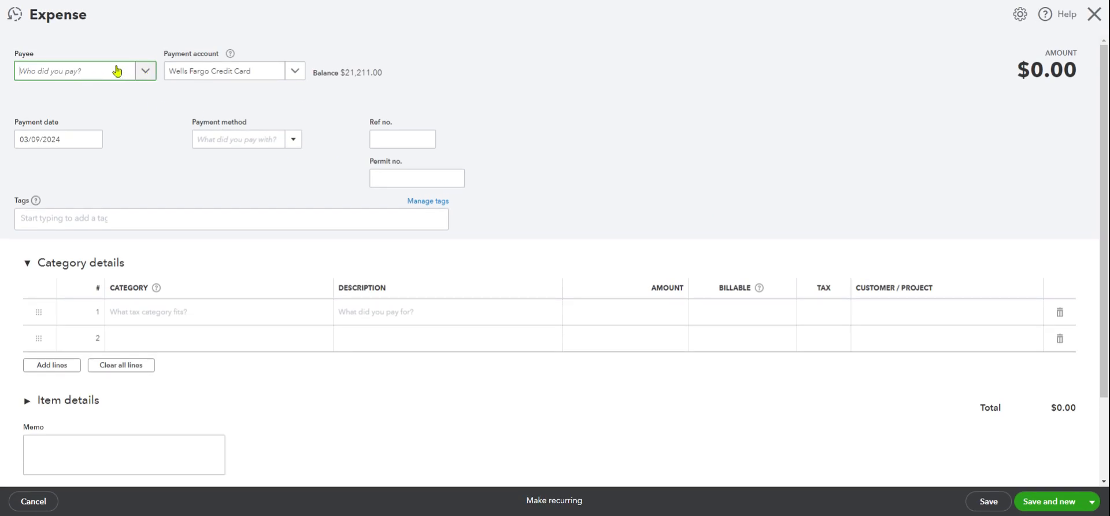
scroll(199, 218, down, 2)
scroll(199, 218, up, 2)
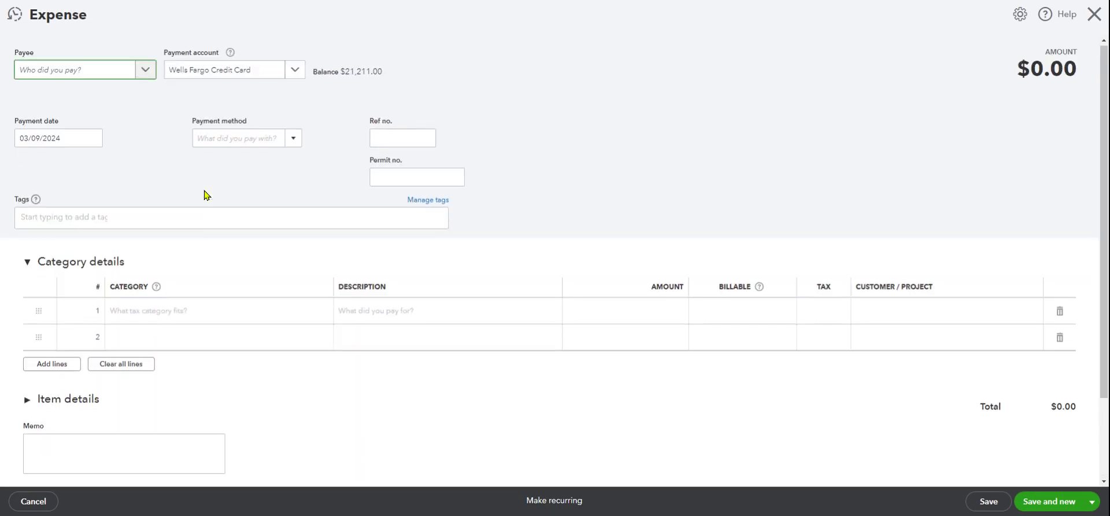
click(27, 265)
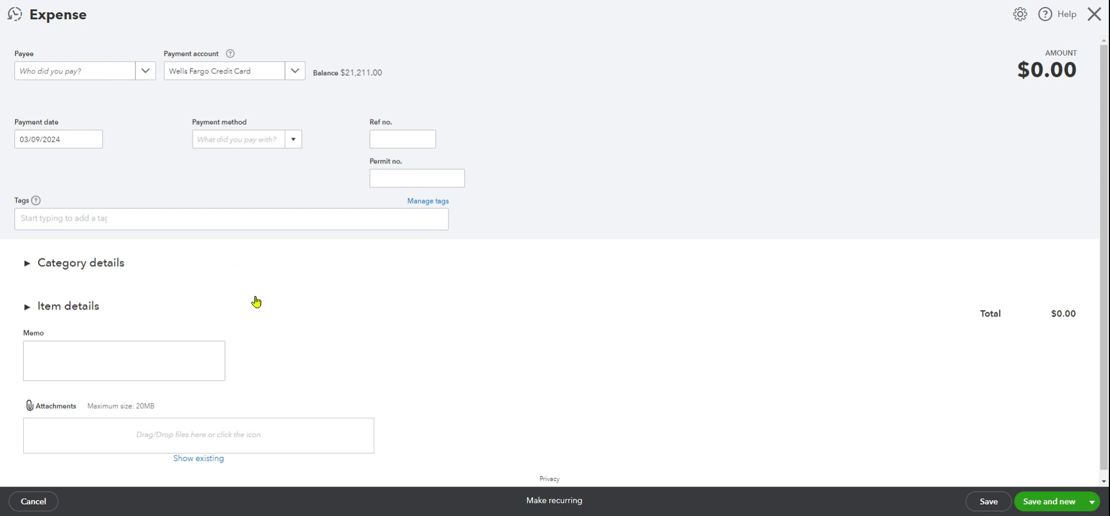
scroll(203, 304, down, 1)
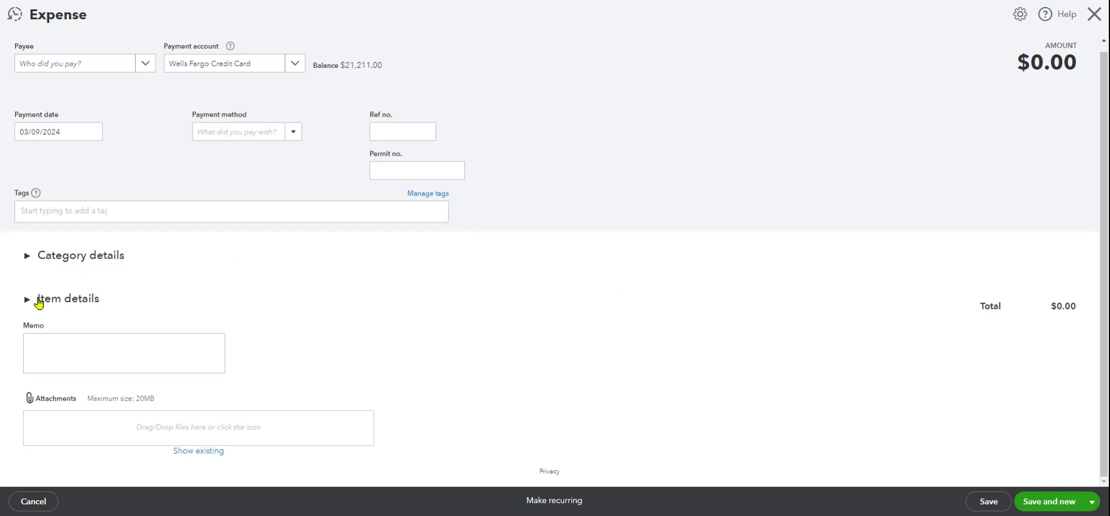
click(28, 255)
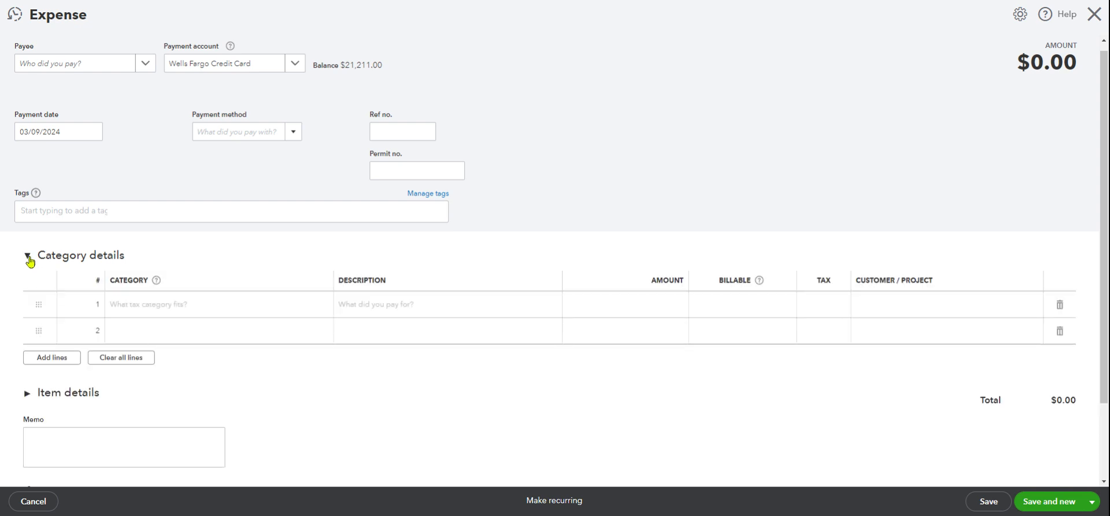
click(173, 306)
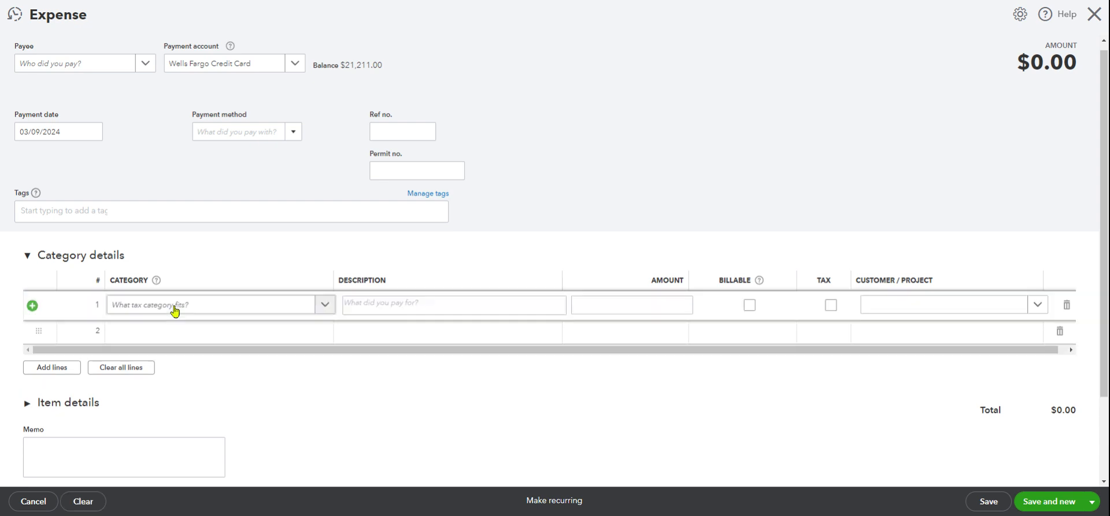
click(28, 257)
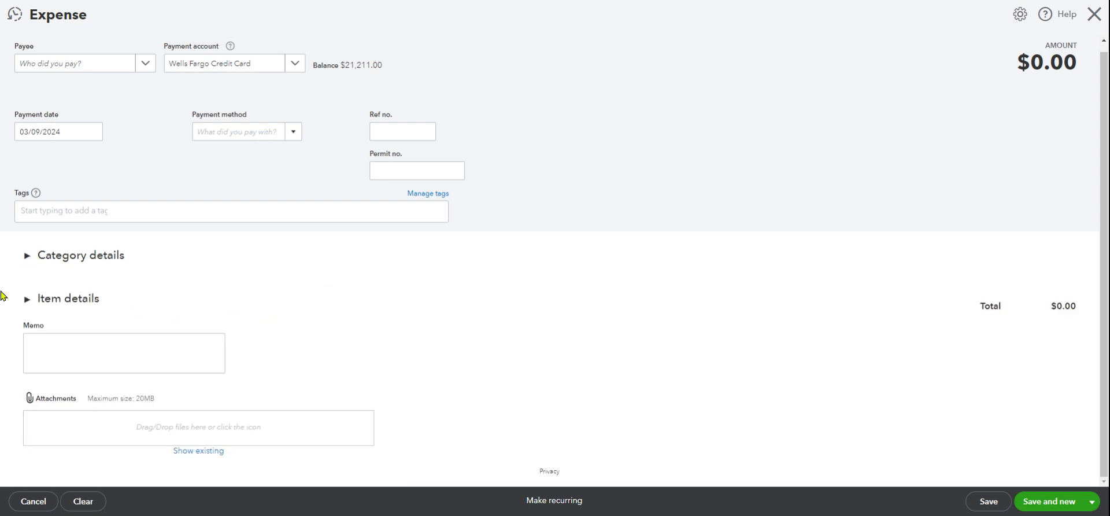
click(26, 300)
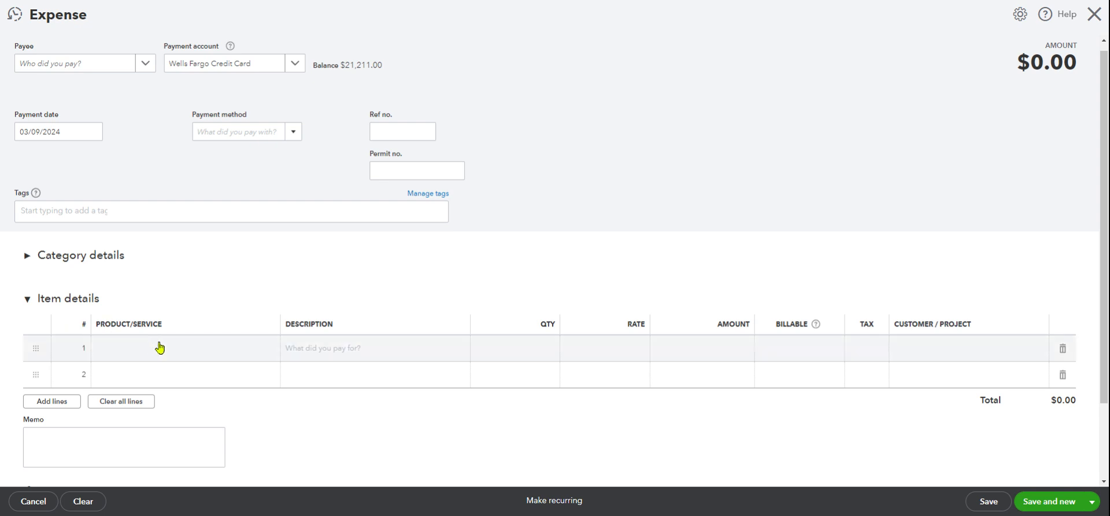